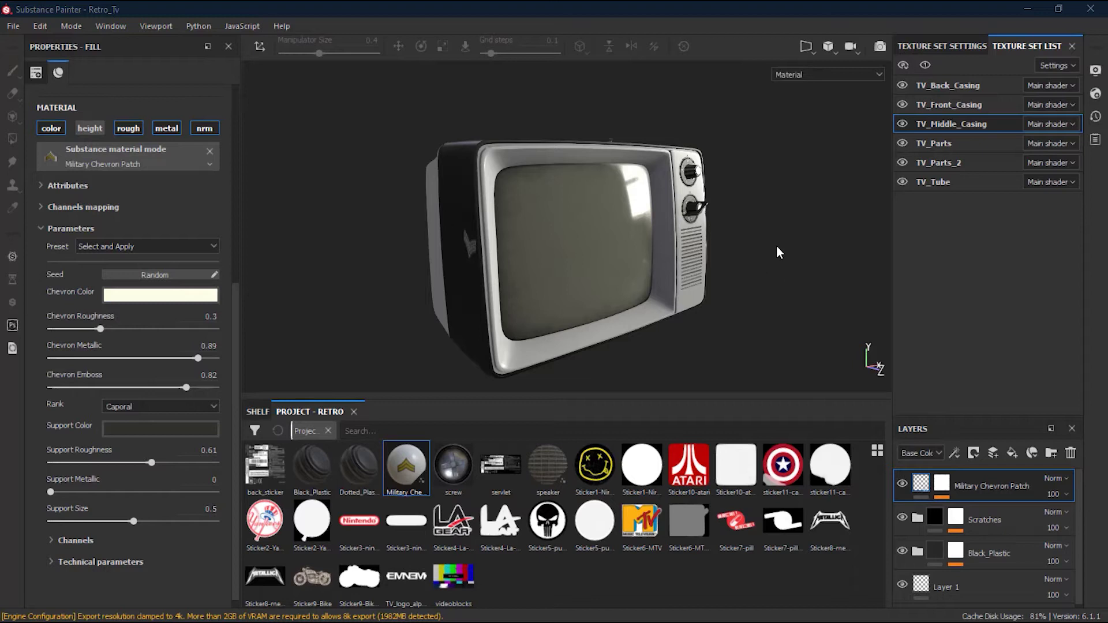
# Orbit and zoom the camera from the TV's front around to its back vents
pyautogui.keyDown('alt'); pyautogui.moveTo(779, 252); pyautogui.dragTo(707, 300); pyautogui.keyUp('alt')
pyautogui.scroll(5, 812, 280)
pyautogui.scroll(-5, 812, 280)
pyautogui.scroll(5, 637, 193)
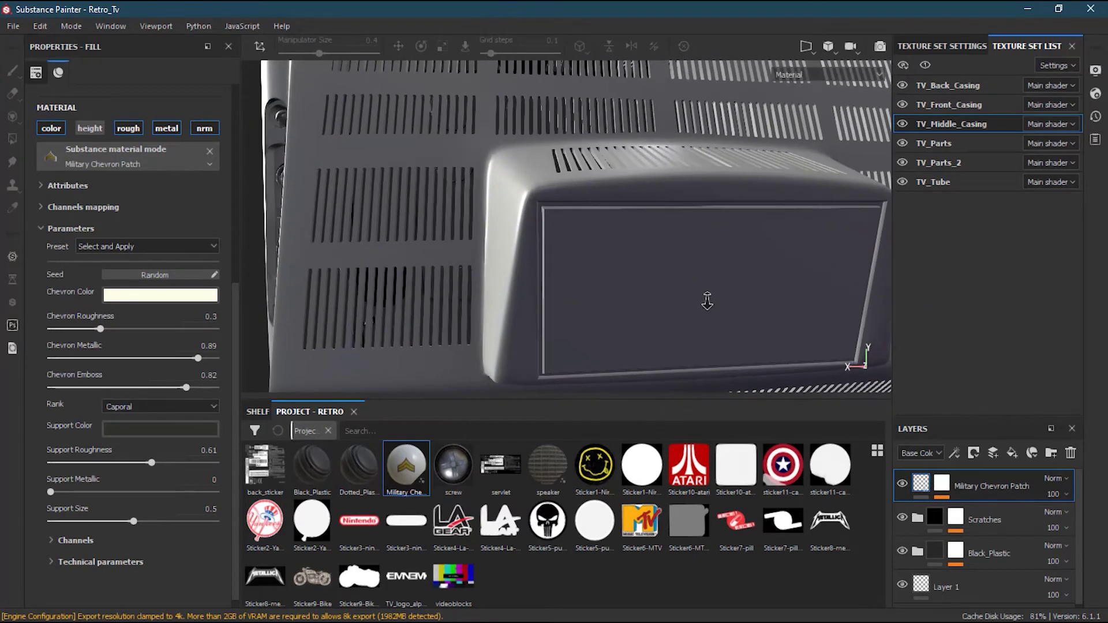
# Select the TV_Back_Casing texture set, frame the rear housing and add Fill layer 1
pyautogui.click(964, 86)
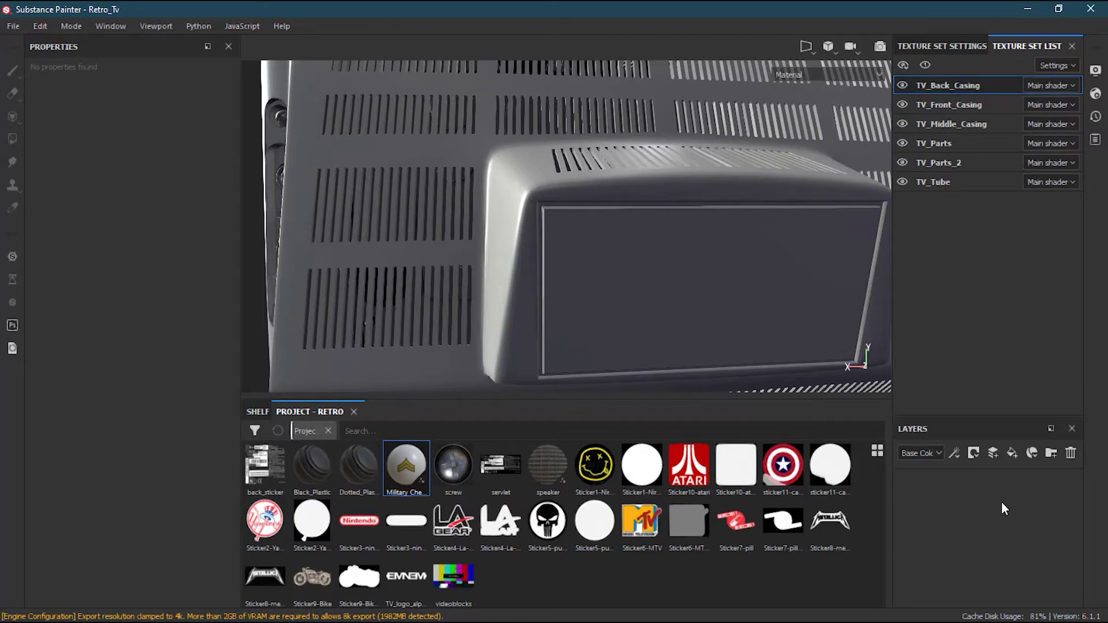
pyautogui.moveTo(690, 243)
pyautogui.keyDown('alt'); pyautogui.mouseDown()
pyautogui.moveTo(722, 244)
pyautogui.moveTo(695, 240)
pyautogui.mouseUp(); pyautogui.keyUp('alt')
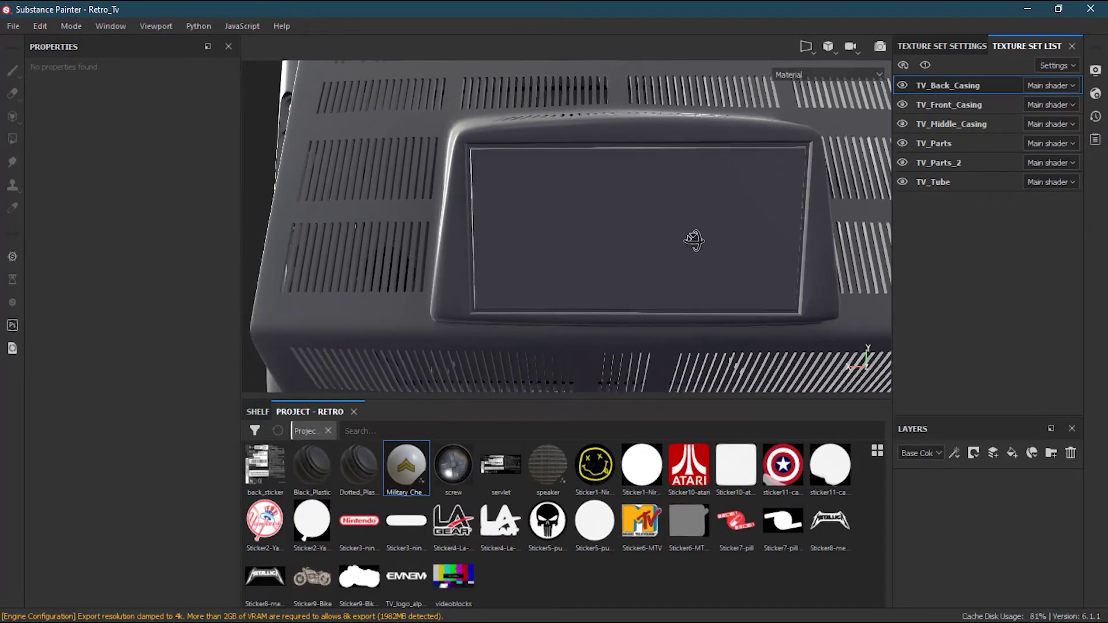
pyautogui.scroll(3, 694, 240)
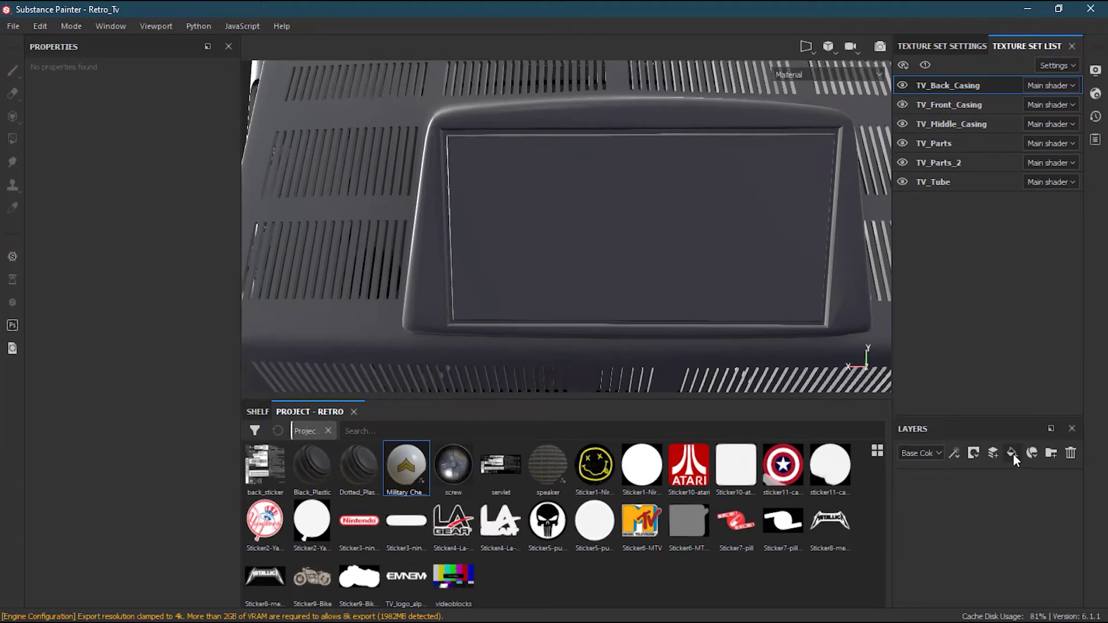
pyautogui.click(1013, 453)
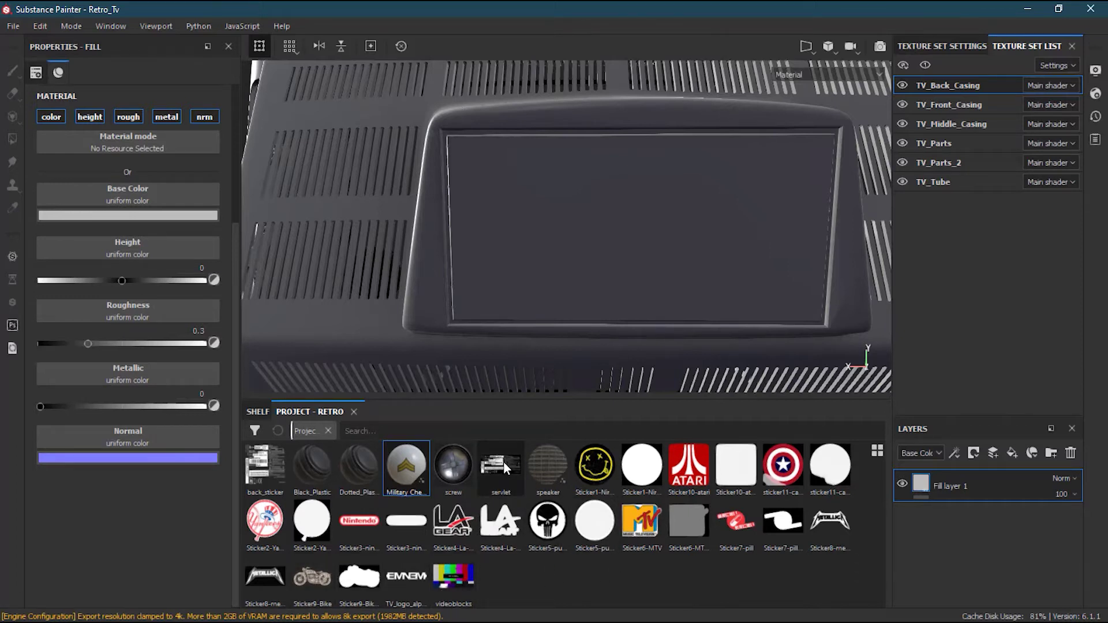
# Drag the servlet image onto Fill layer 1's Base Color slot and inspect the casing
pyautogui.moveTo(504, 462)
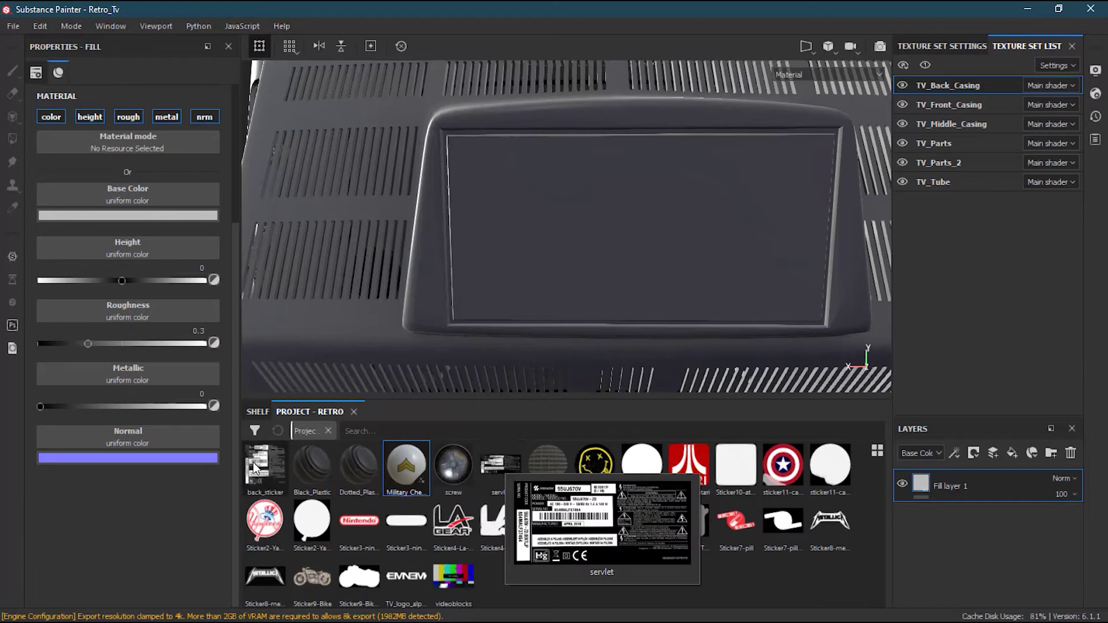
pyautogui.moveTo(253, 462)
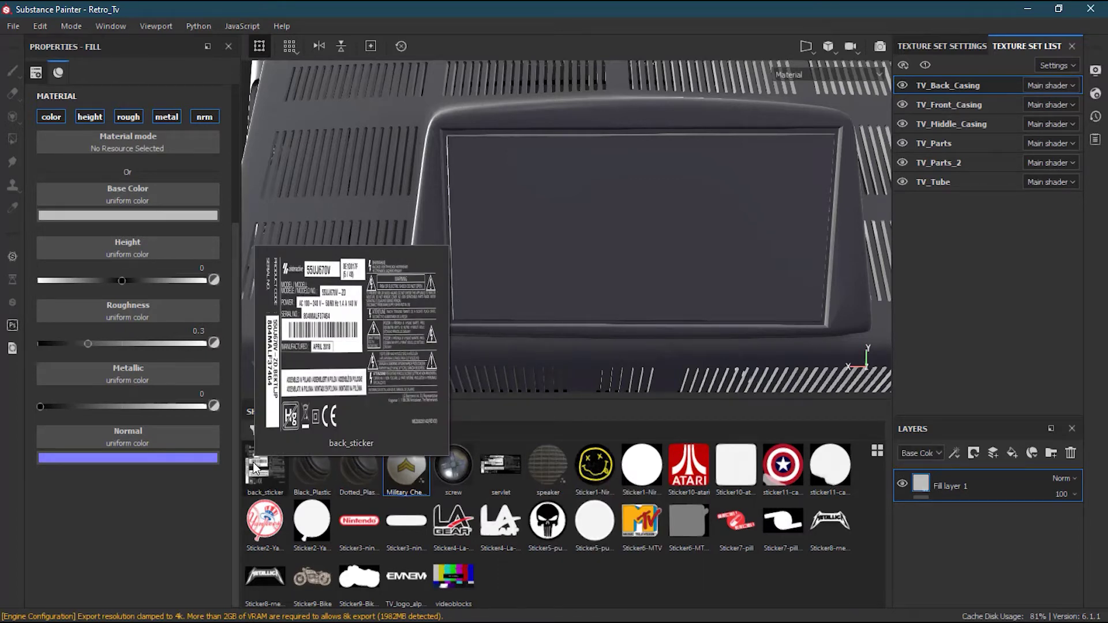
pyautogui.click(504, 466)
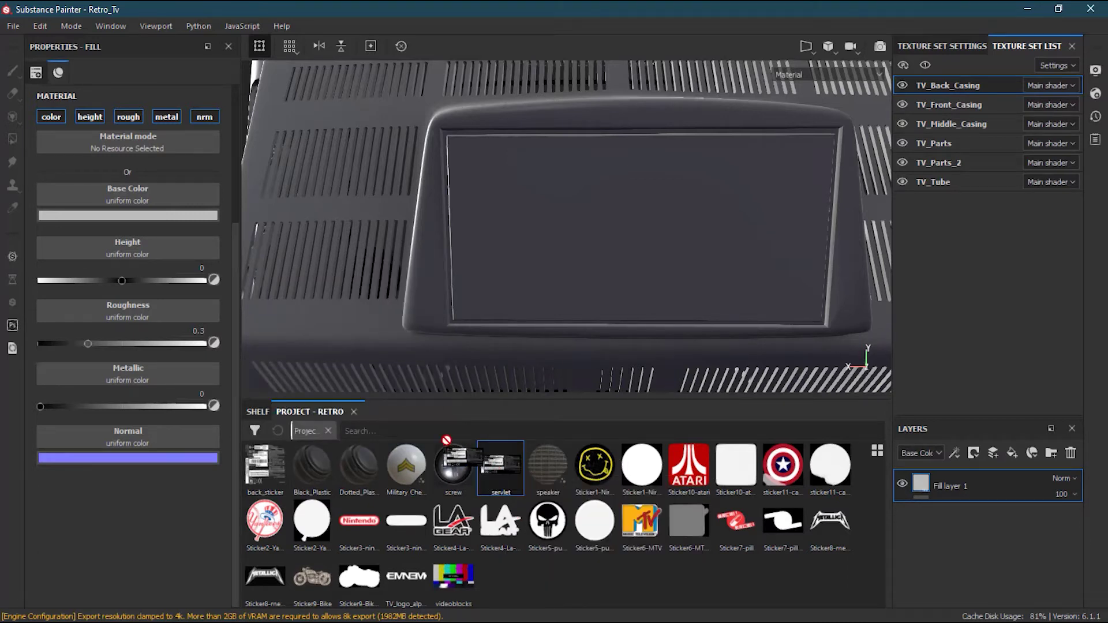
pyautogui.moveTo(503, 465); pyautogui.dragTo(159, 187)
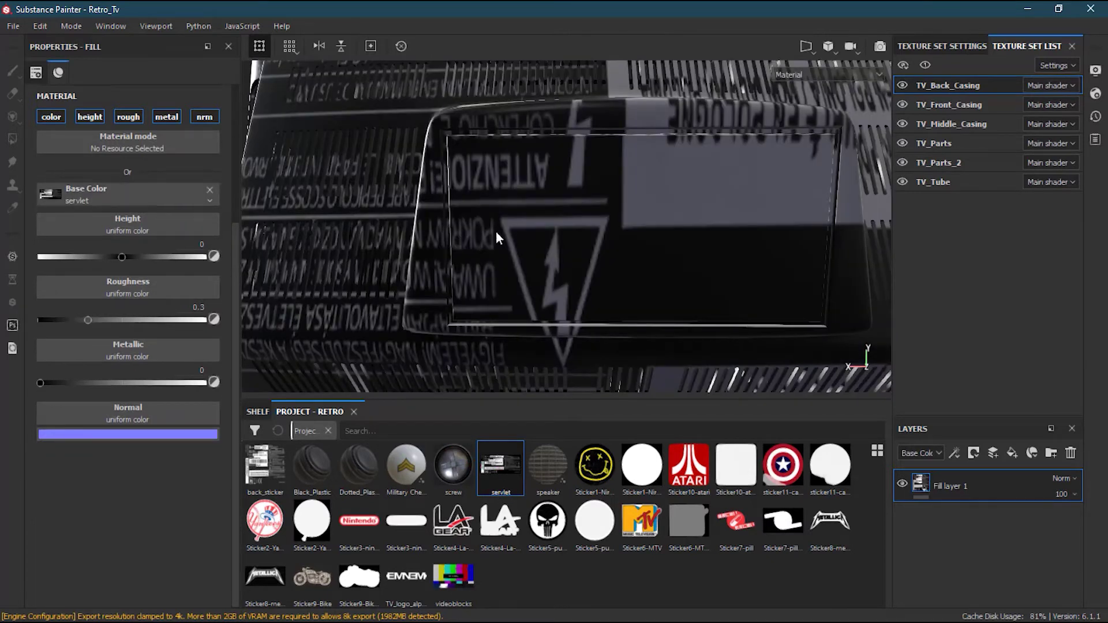
pyautogui.moveTo(584, 220)
pyautogui.keyDown('alt'); pyautogui.mouseDown()
pyautogui.moveTo(583, 230)
pyautogui.moveTo(577, 216)
pyautogui.moveTo(618, 228)
pyautogui.moveTo(532, 240)
pyautogui.moveTo(619, 268)
pyautogui.moveTo(619, 251)
pyautogui.moveTo(549, 303)
pyautogui.moveTo(559, 299)
pyautogui.mouseUp(); pyautogui.keyUp('alt')
pyautogui.keyDown('alt'); pyautogui.moveTo(559, 299); pyautogui.dragTo(537, 294, button='right'); pyautogui.keyUp('alt')
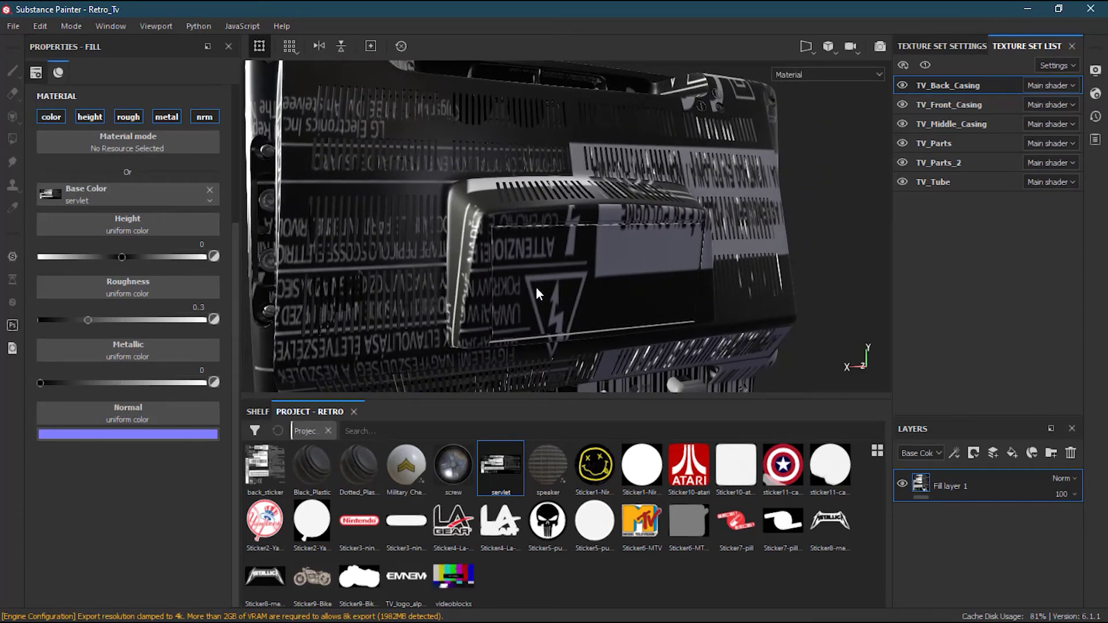
# Add a color-selection mask to Fill layer 1 using the rear panel's ID colour
pyautogui.click(974, 452)
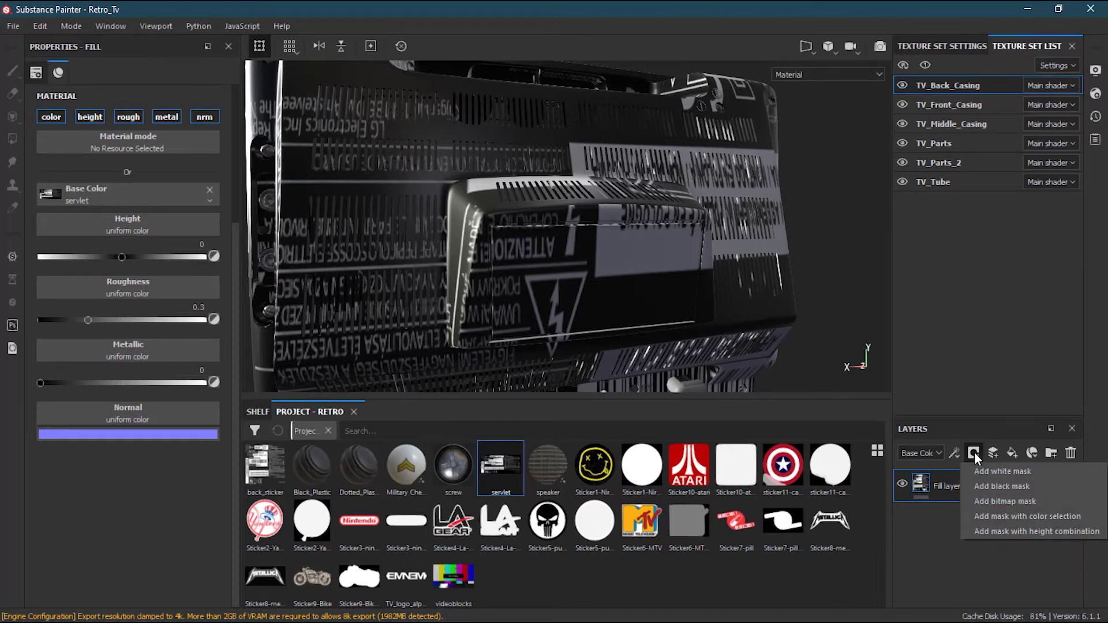
pyautogui.click(1037, 515)
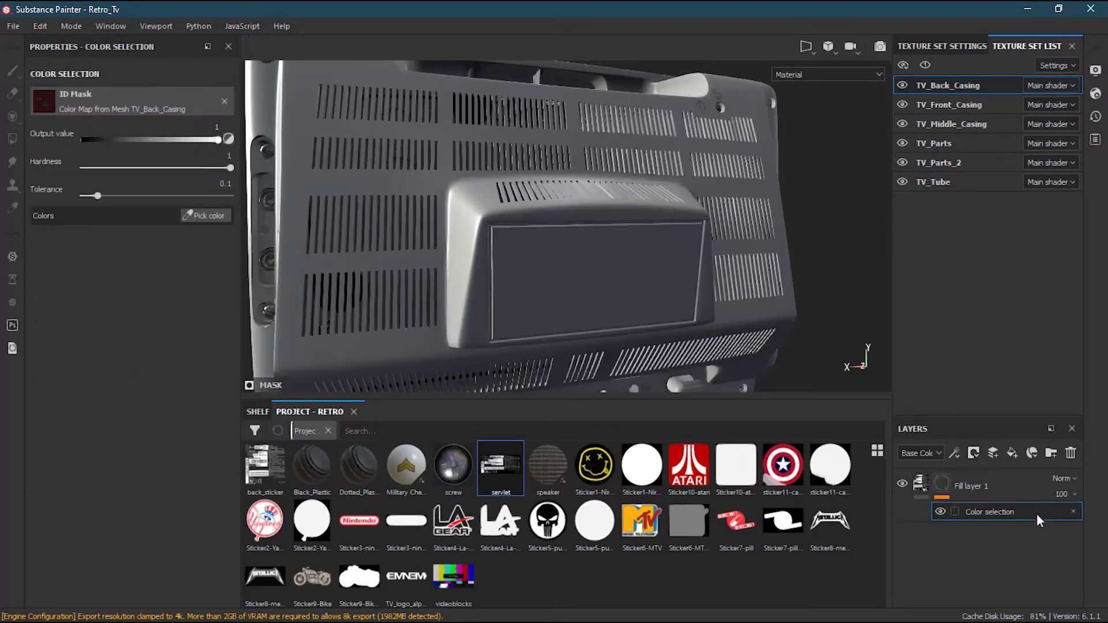
pyautogui.click(213, 219)
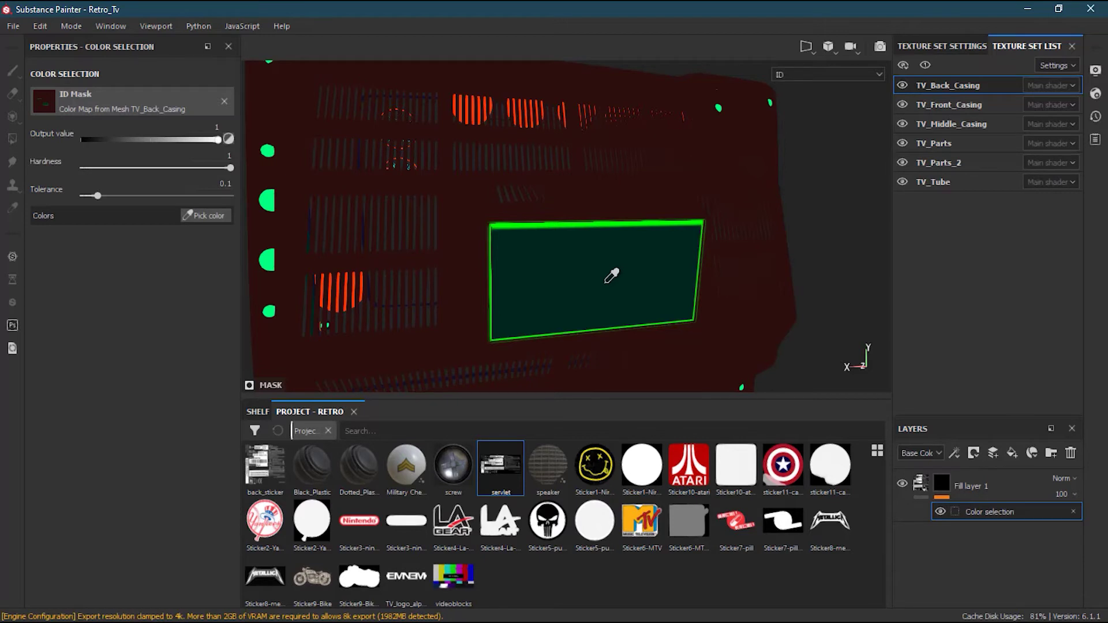
pyautogui.click(611, 277)
pyautogui.keyDown('alt'); pyautogui.moveTo(587, 313); pyautogui.dragTo(576, 203); pyautogui.keyUp('alt')
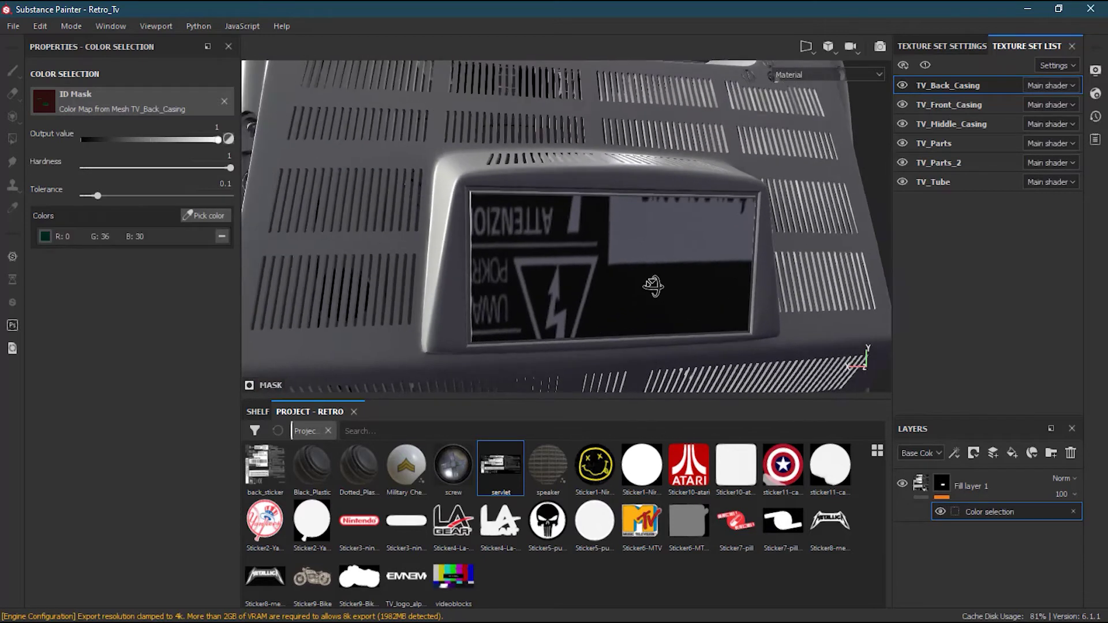
pyautogui.keyDown('alt'); pyautogui.moveTo(576, 202); pyautogui.dragTo(555, 290, button='right'); pyautogui.keyUp('alt')
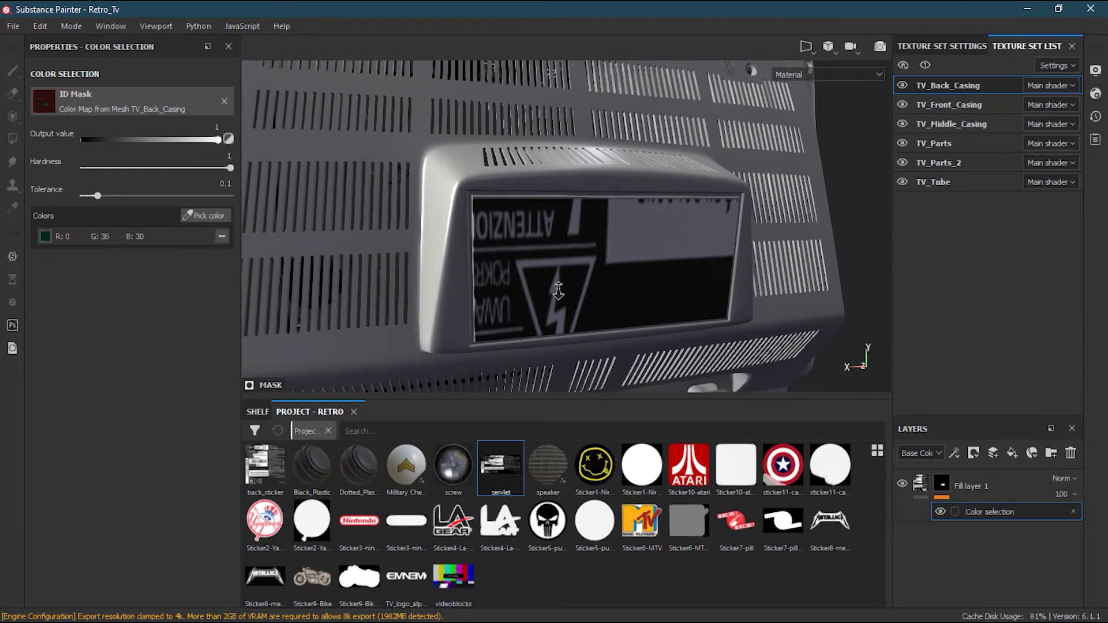
pyautogui.keyDown('alt'); pyautogui.moveTo(555, 290); pyautogui.dragTo(580, 289); pyautogui.keyUp('alt')
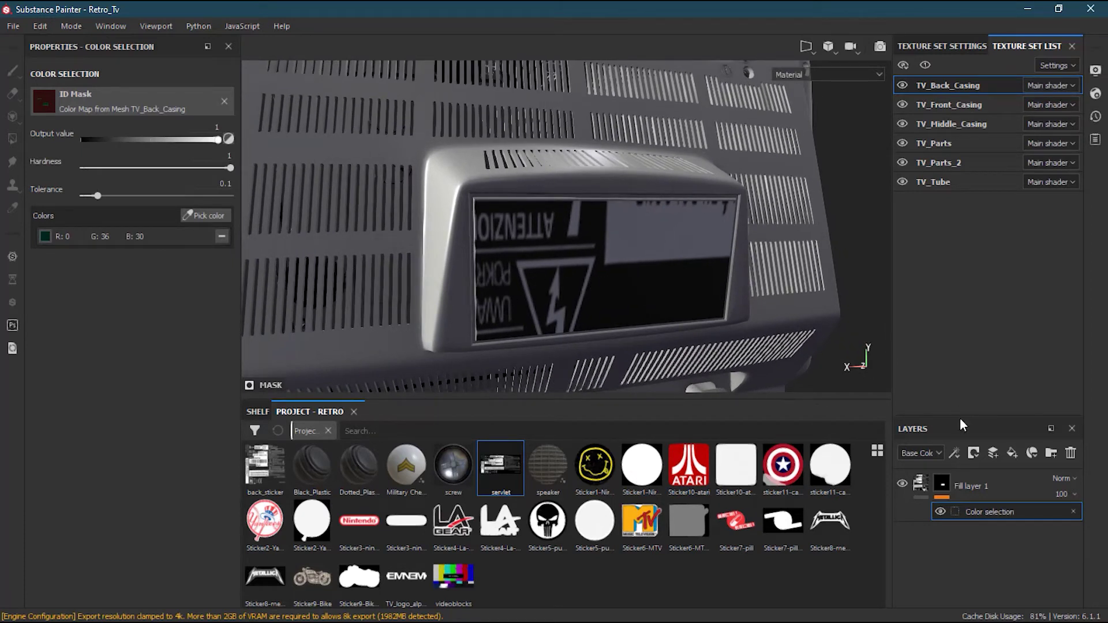
pyautogui.click(925, 484)
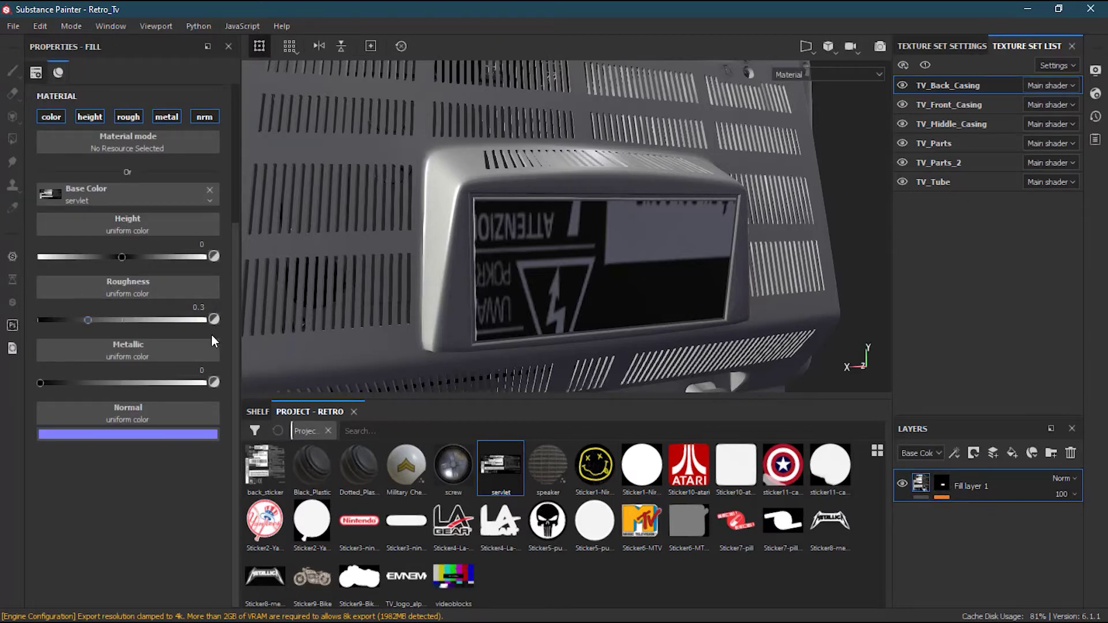
# Switch Fill layer 1's projection mode to Planar projection
pyautogui.moveTo(235, 372); pyautogui.dragTo(228, 213)
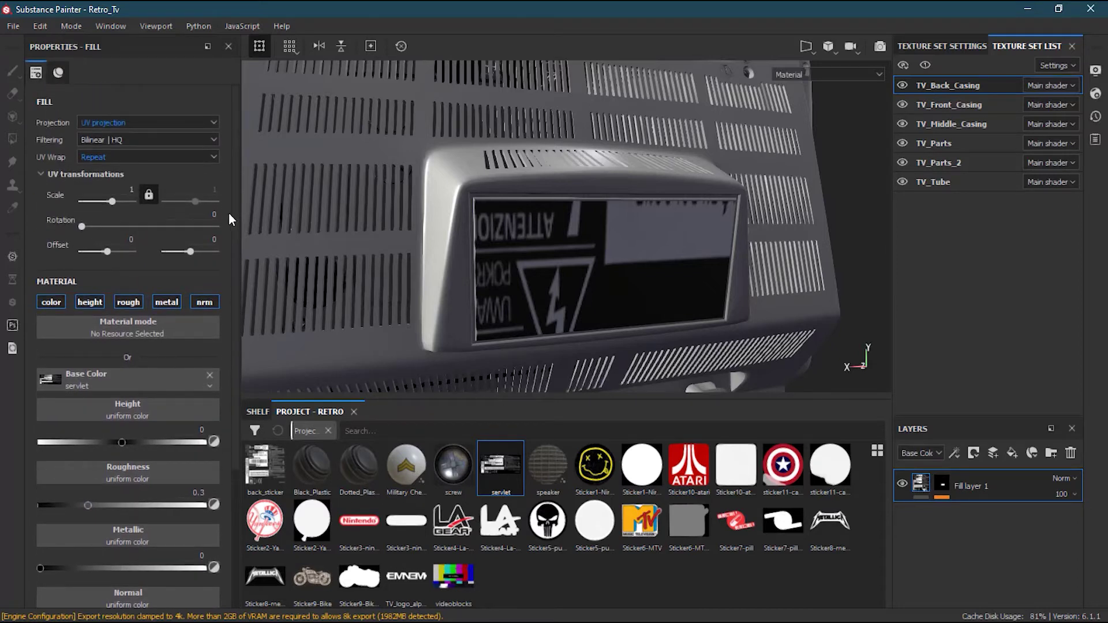
pyautogui.click(132, 122)
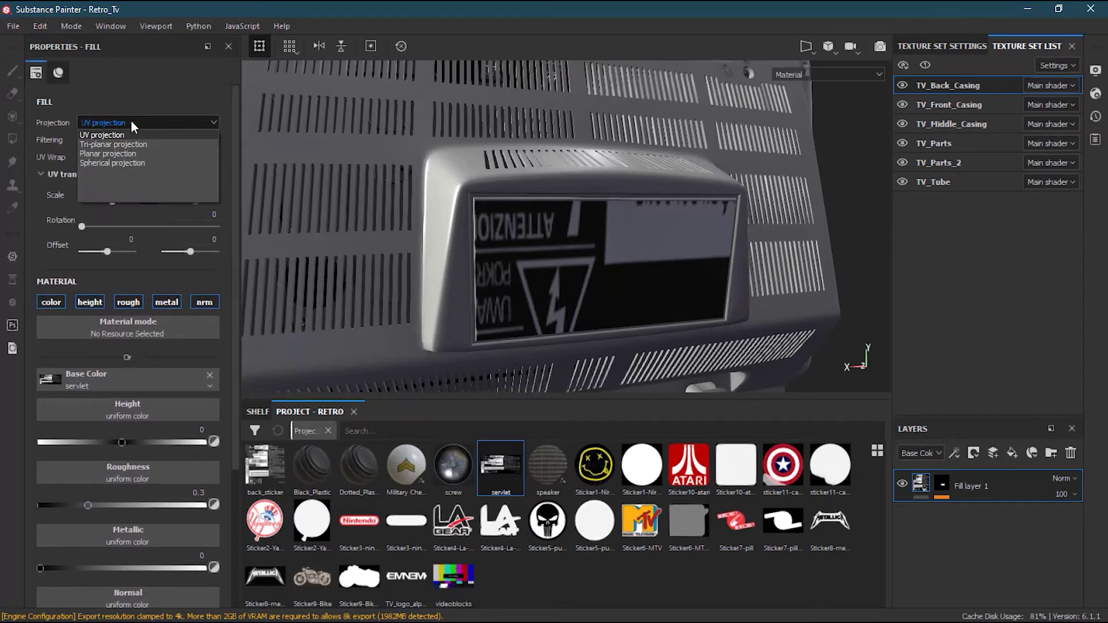
pyautogui.click(141, 154)
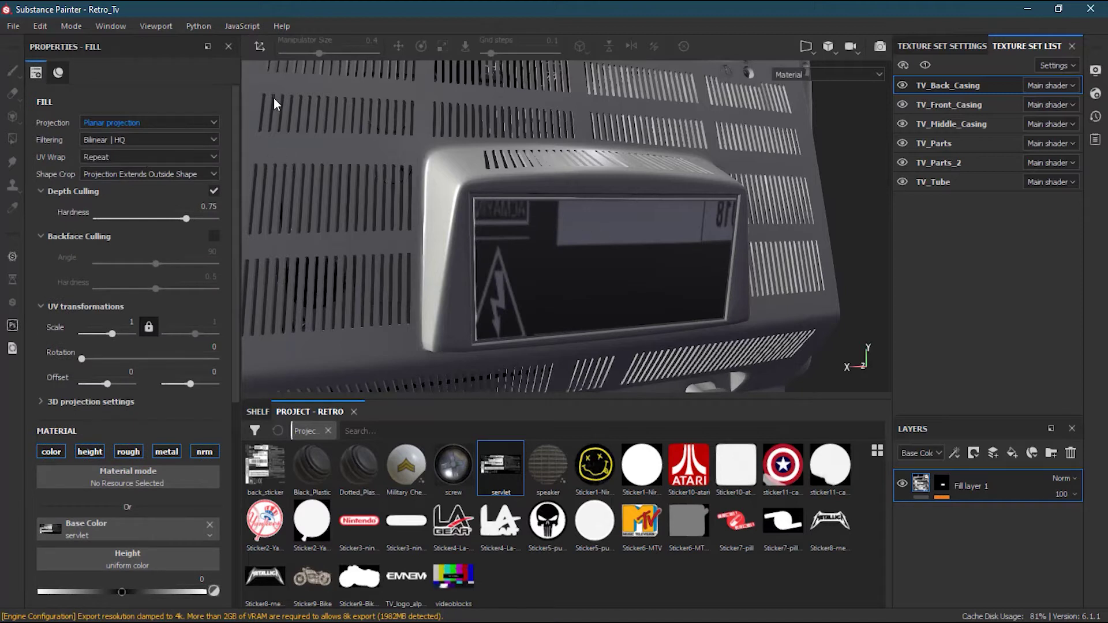
# Enable the manipulator and slide the label down and right along the panel surface
pyautogui.click(260, 46)
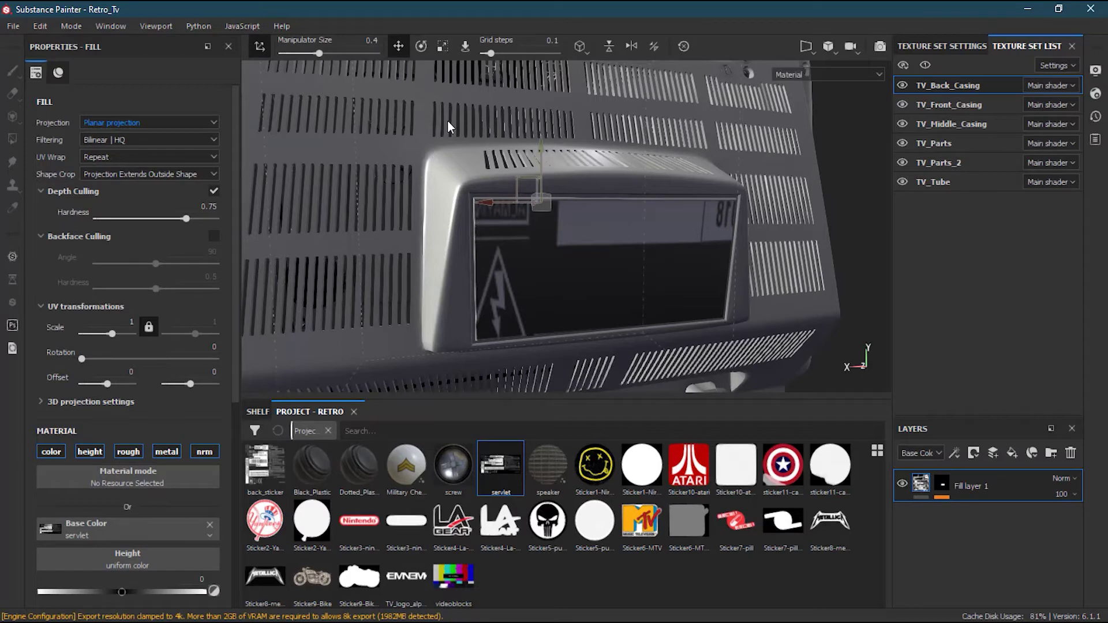
pyautogui.click(465, 46)
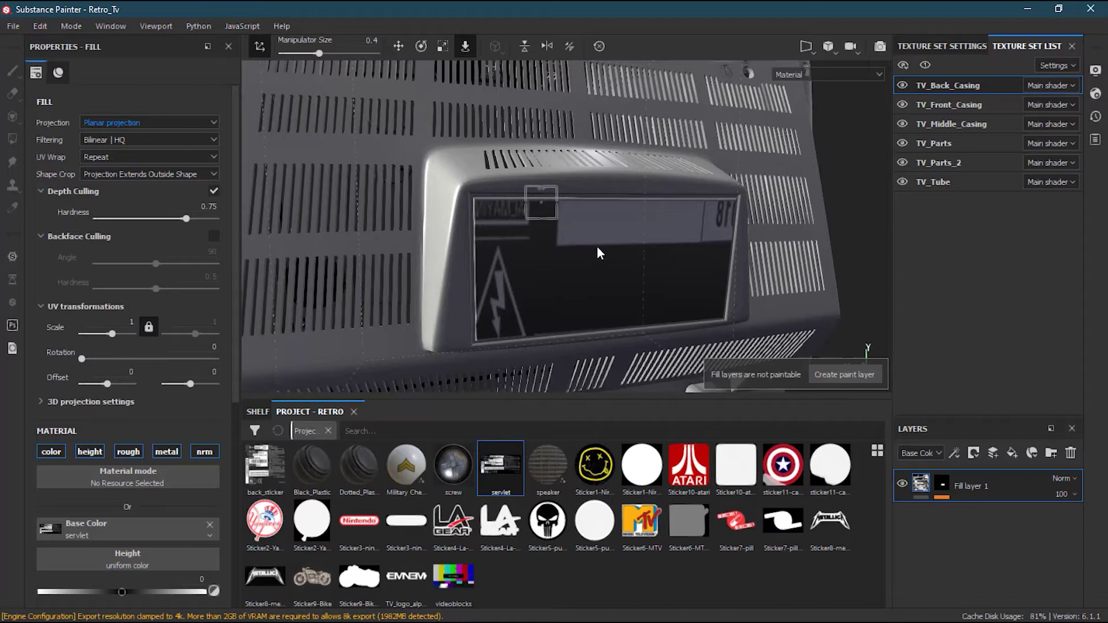
pyautogui.moveTo(543, 211); pyautogui.dragTo(611, 276)
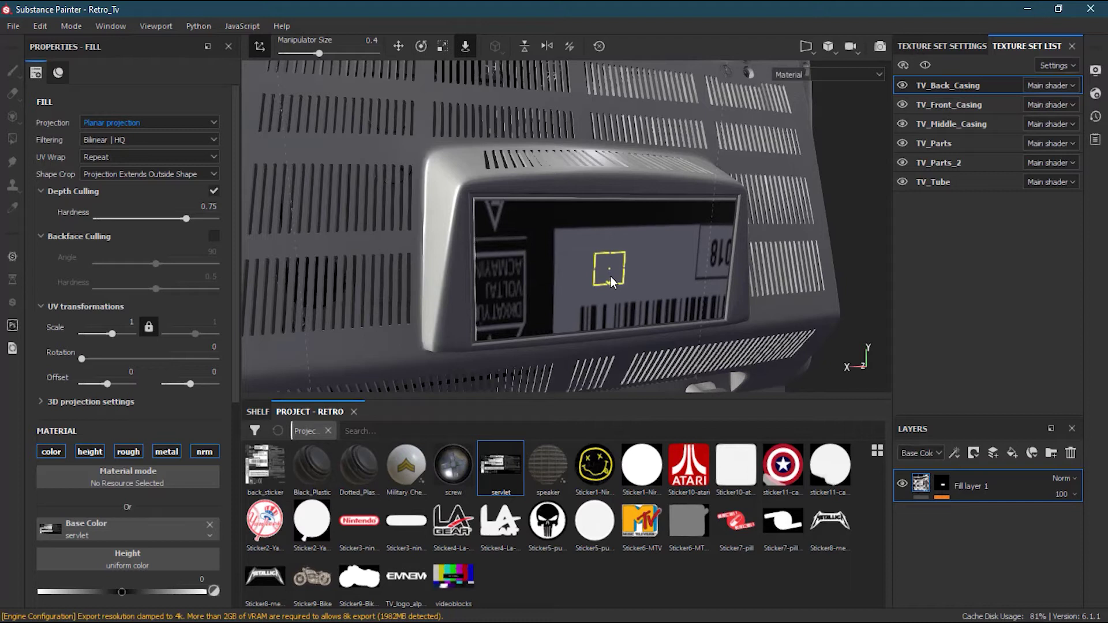
# Shrink the projected label, then try a diagonal rotation and undo it
pyautogui.click(443, 46)
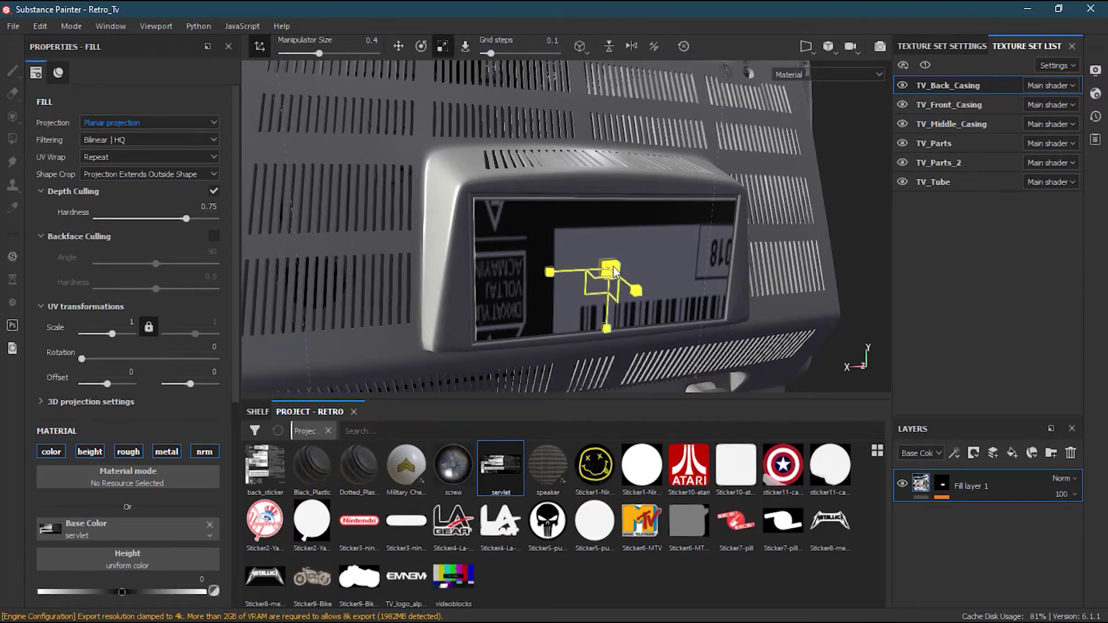
pyautogui.moveTo(613, 265); pyautogui.dragTo(384, 325)
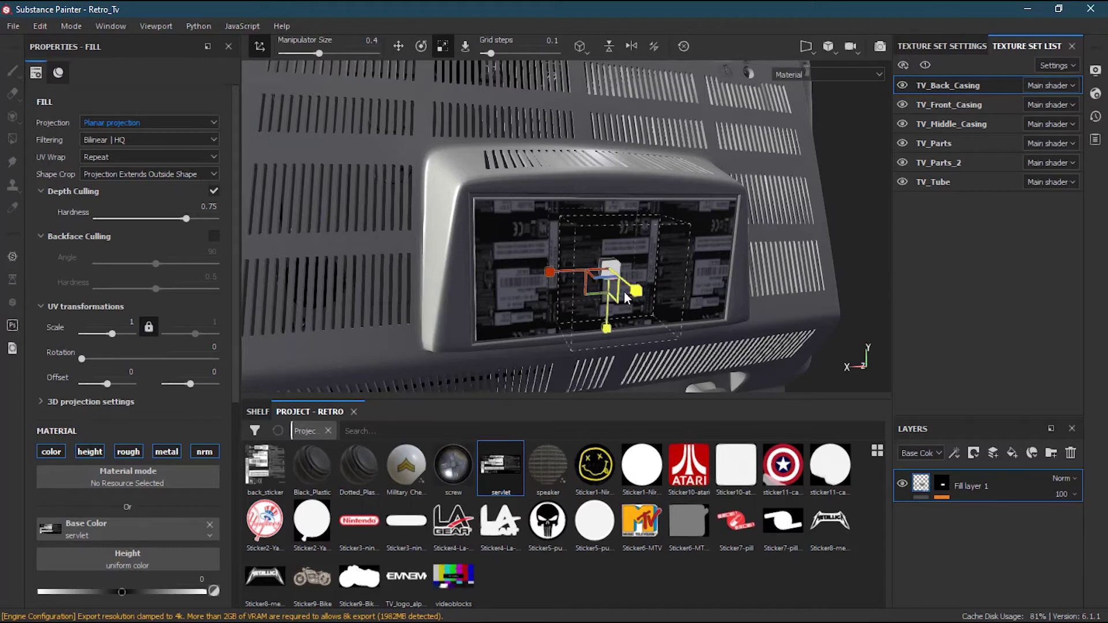
pyautogui.click(421, 46)
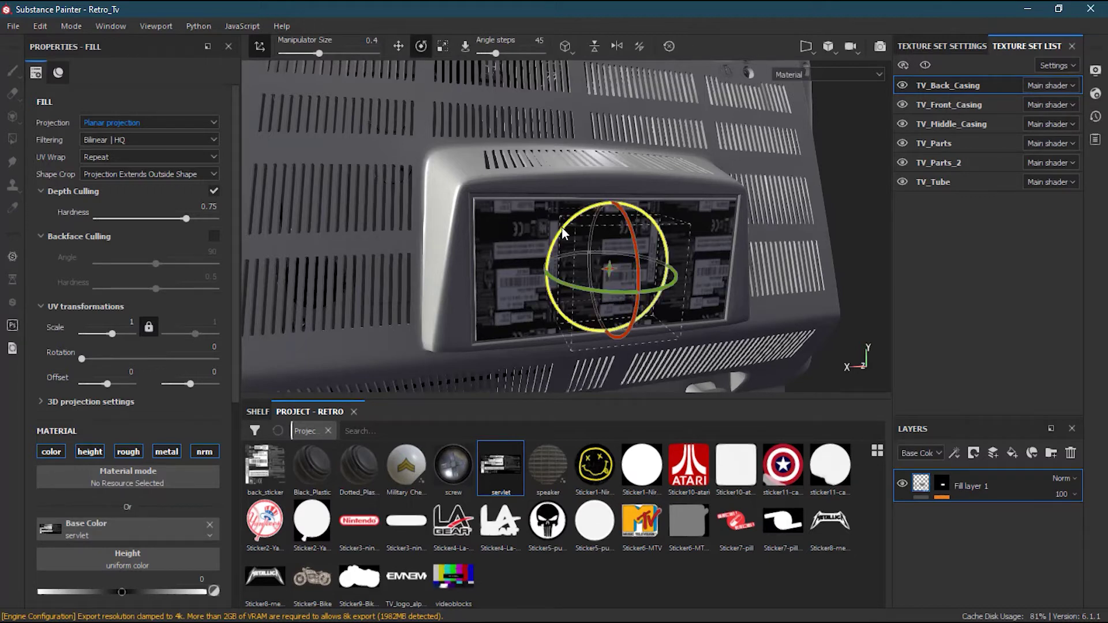
pyautogui.moveTo(583, 220); pyautogui.dragTo(607, 211)
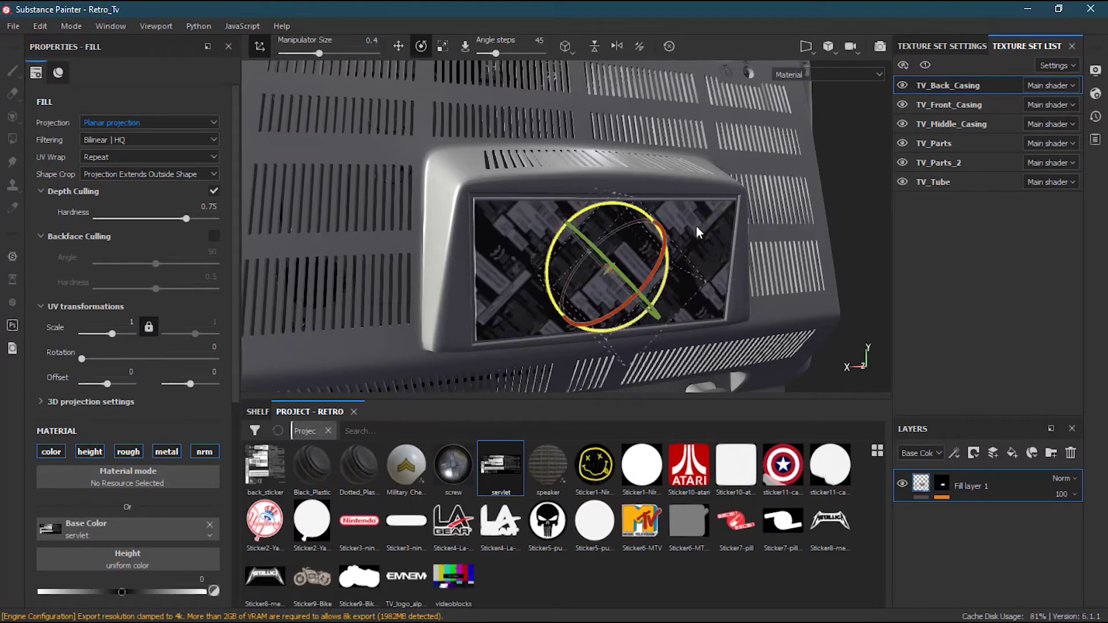
pyautogui.hotkey('ctrl', 'z')
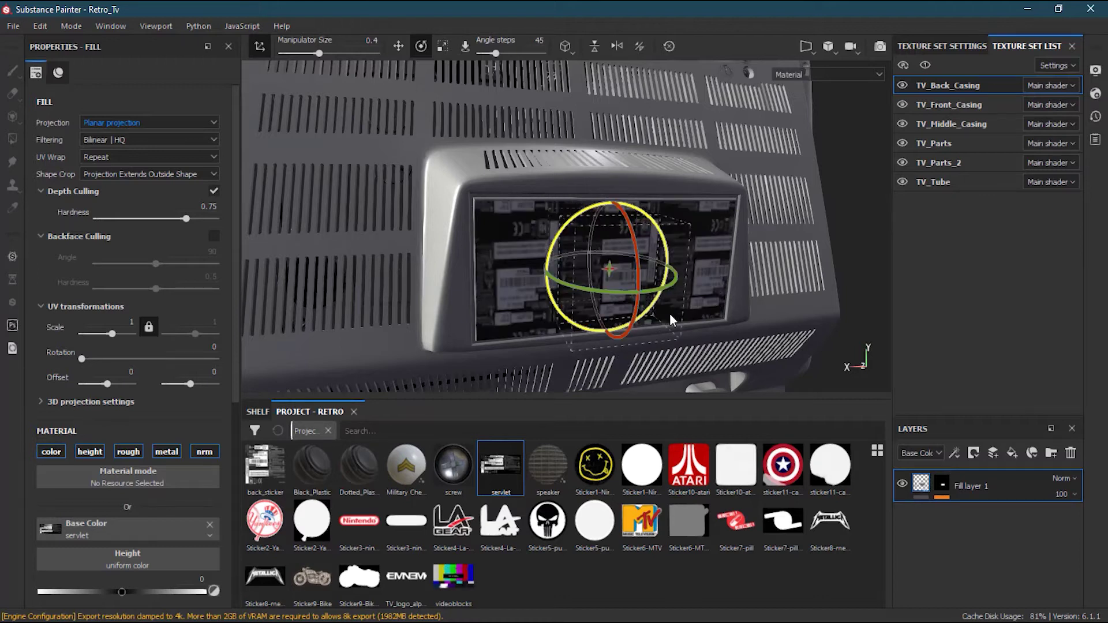
# Rotate the planar projection so it faces the rear panel squarely
pyautogui.scroll(5, 672, 313)
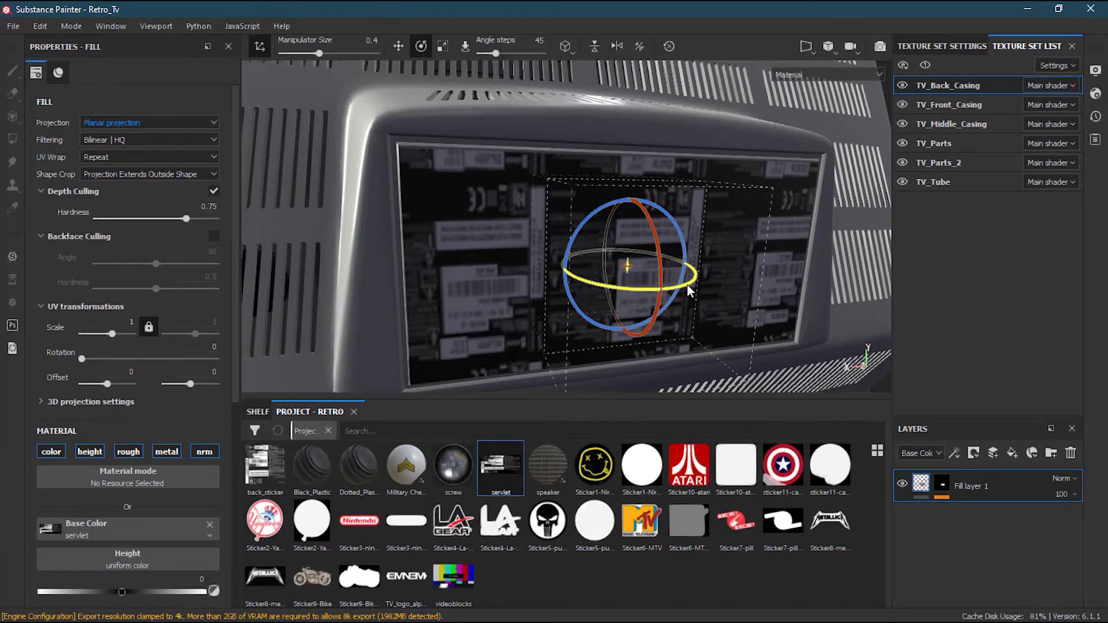
pyautogui.moveTo(685, 284); pyautogui.dragTo(489, 286)
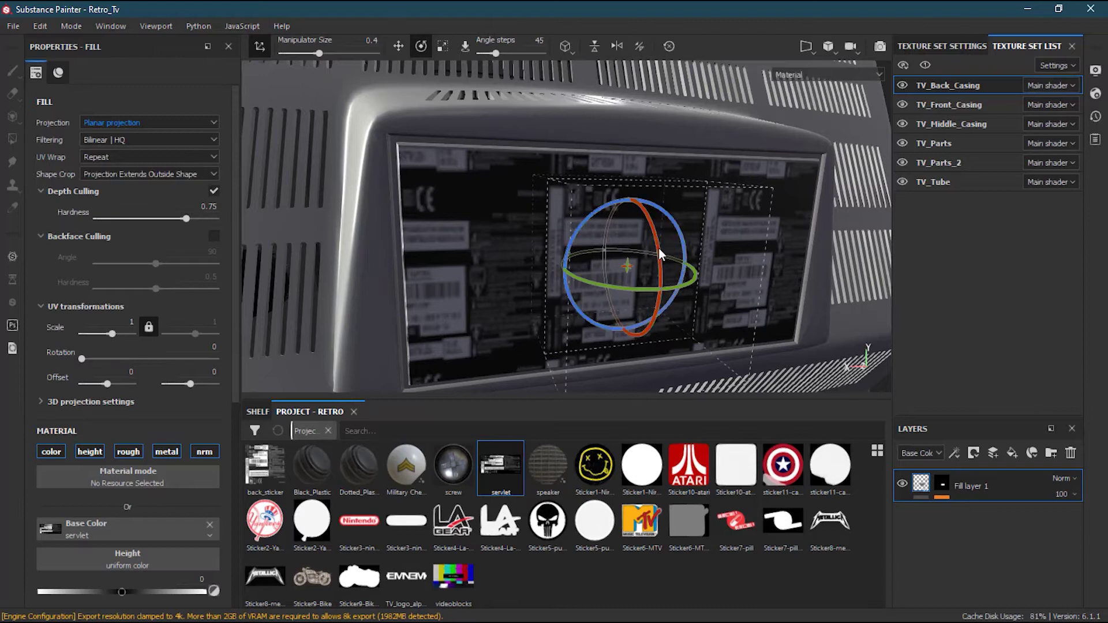
pyautogui.keyDown('alt'); pyautogui.moveTo(643, 296); pyautogui.dragTo(667, 295); pyautogui.keyUp('alt')
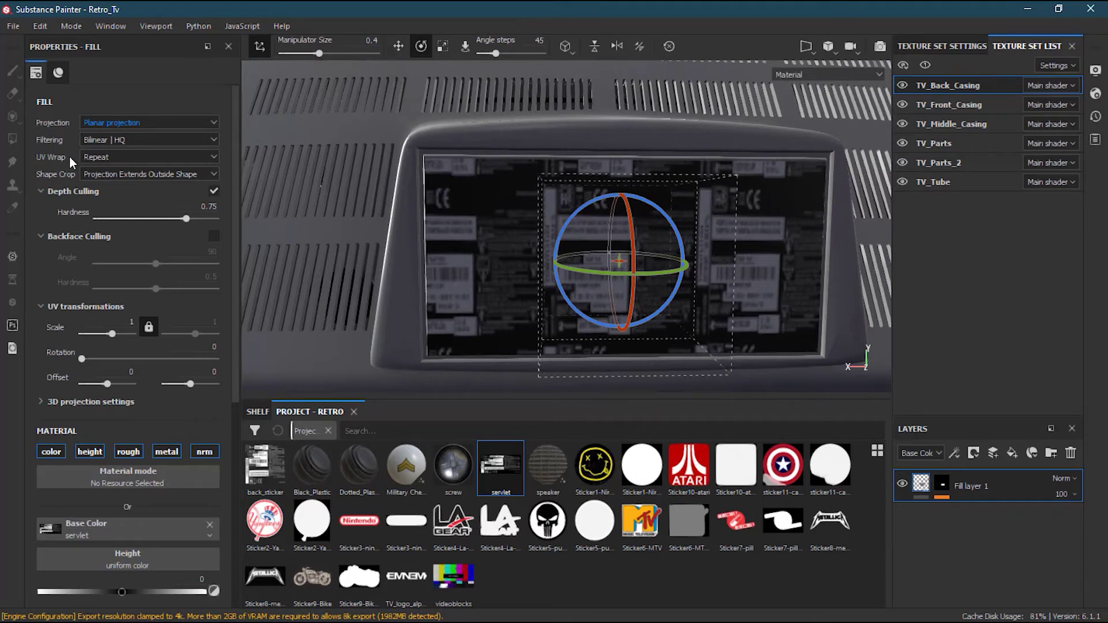
# Set UV Wrap to None so the label no longer repeats
pyautogui.click(112, 157)
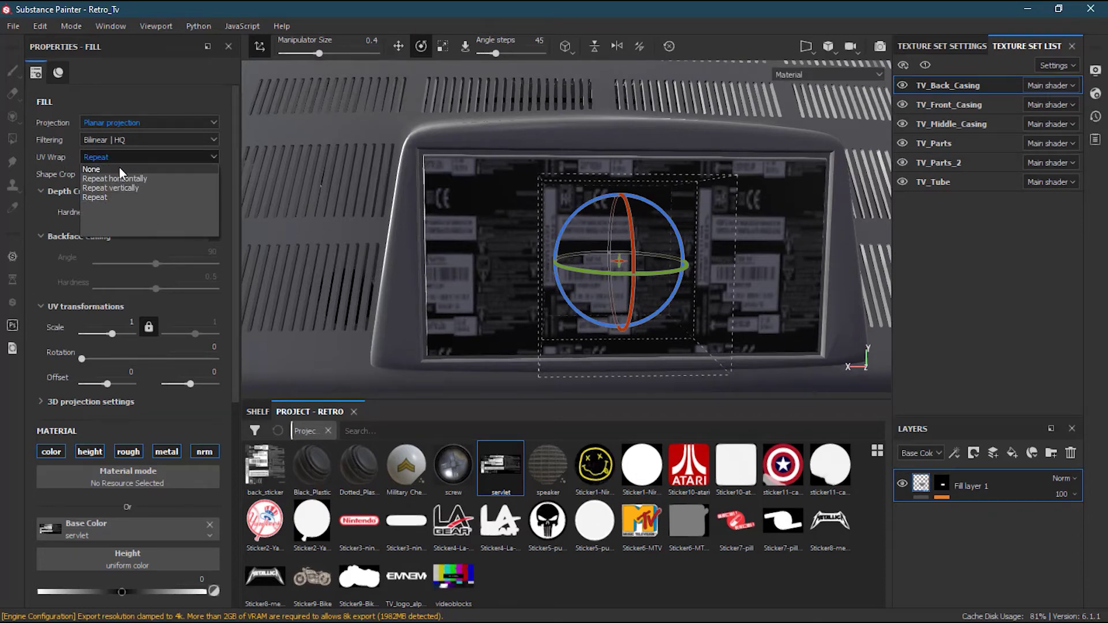
pyautogui.click(151, 169)
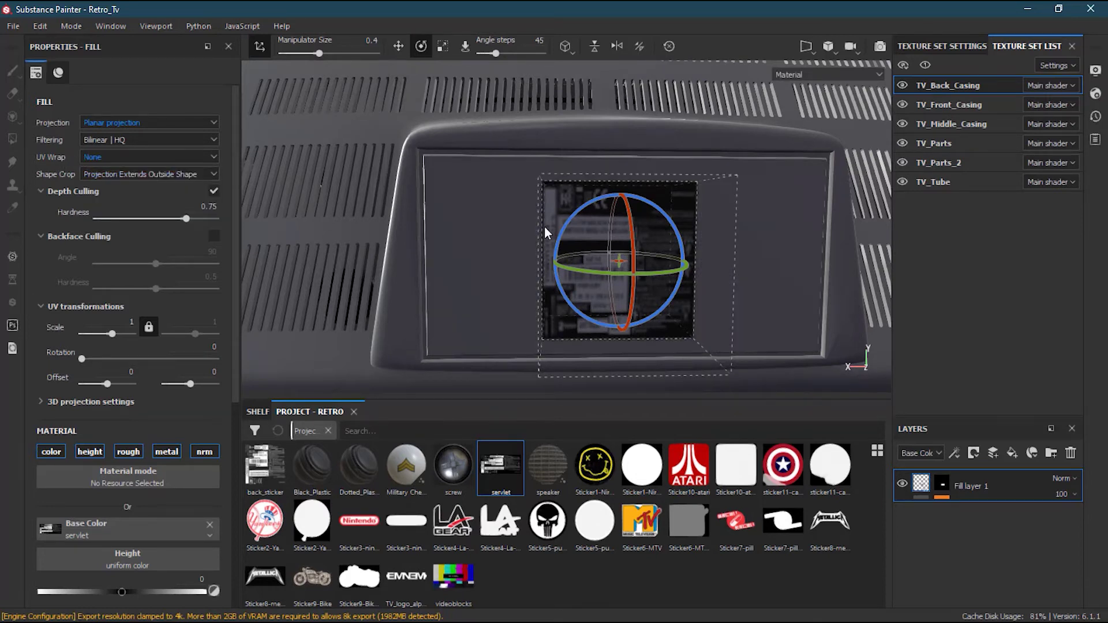
pyautogui.scroll(3, 761, 251)
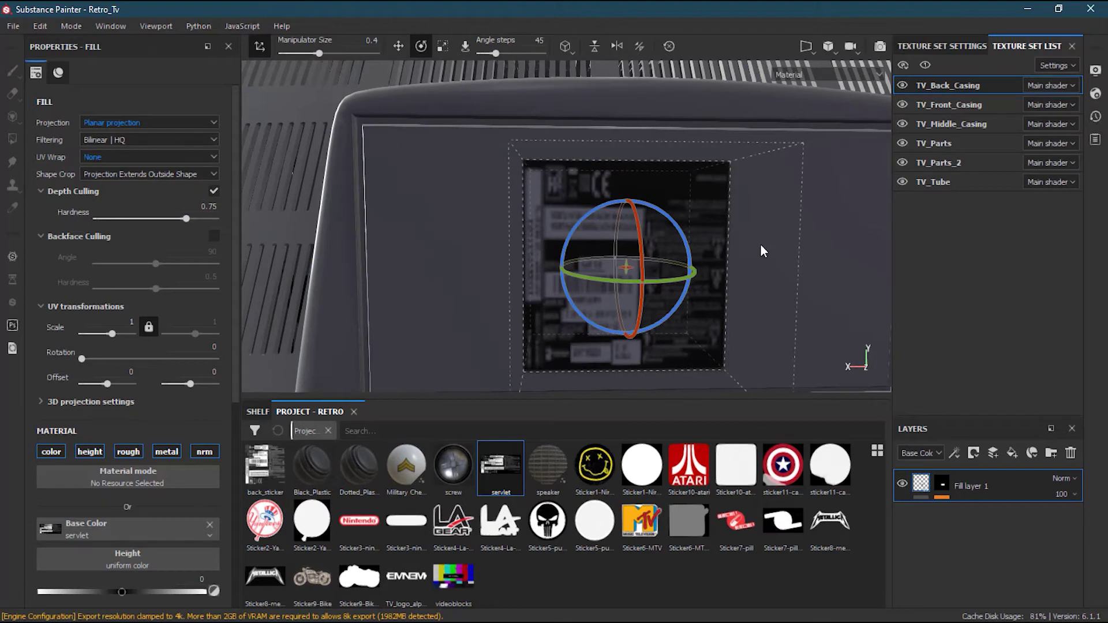
pyautogui.scroll(-4, 762, 251)
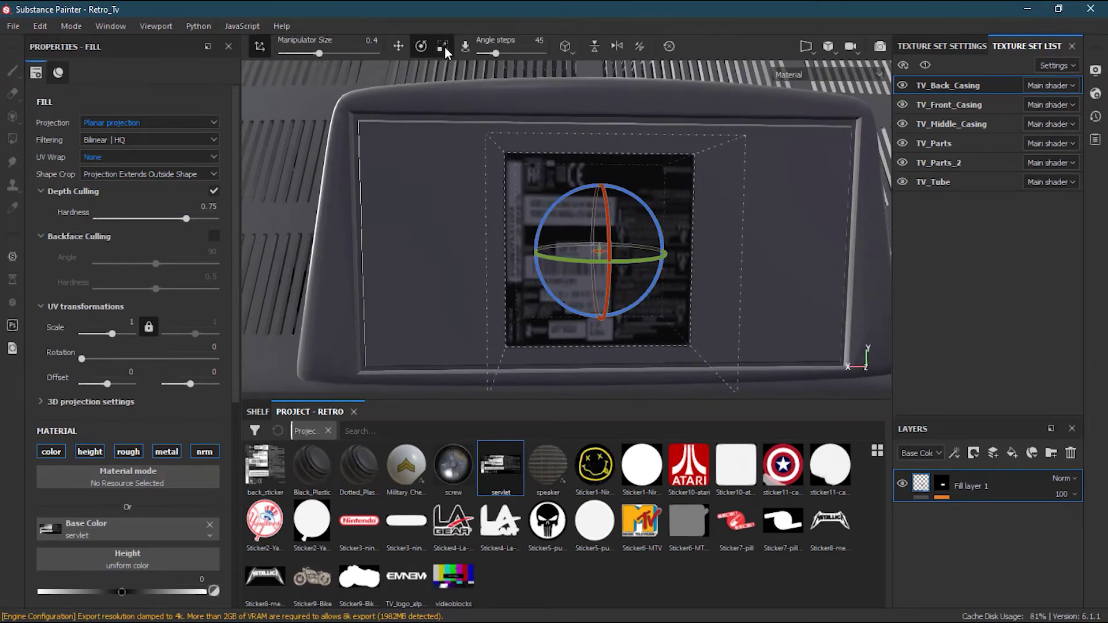
# Scale the projection wider and shift it slightly to match the panel's width
pyautogui.click(444, 46)
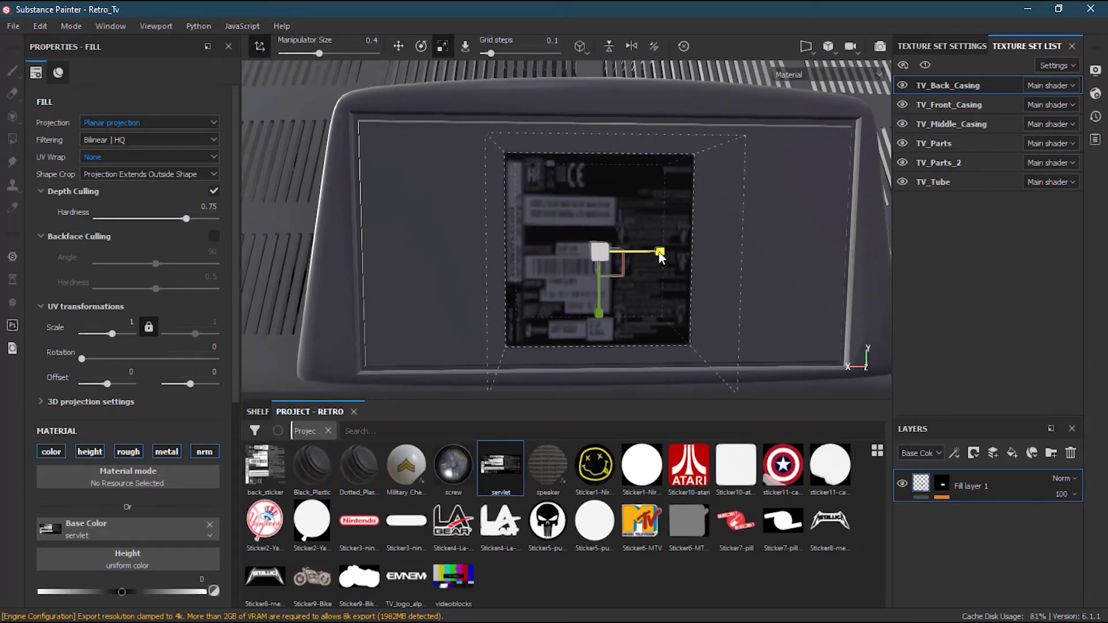
pyautogui.moveTo(661, 253); pyautogui.dragTo(788, 256)
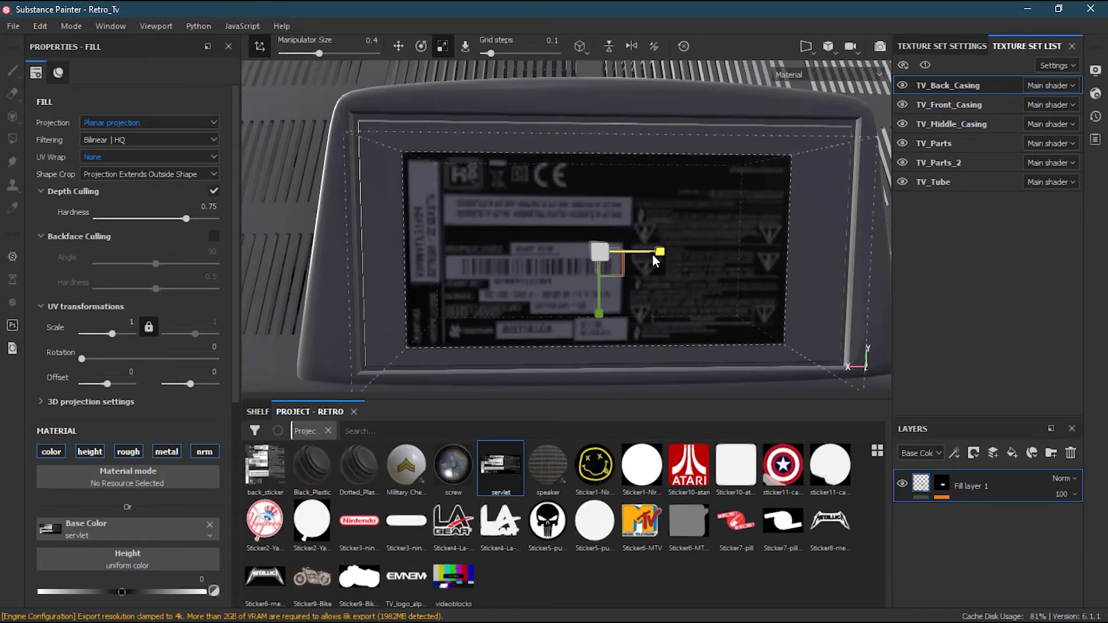
pyautogui.moveTo(655, 254); pyautogui.dragTo(740, 253)
pyautogui.moveTo(670, 251); pyautogui.dragTo(728, 248)
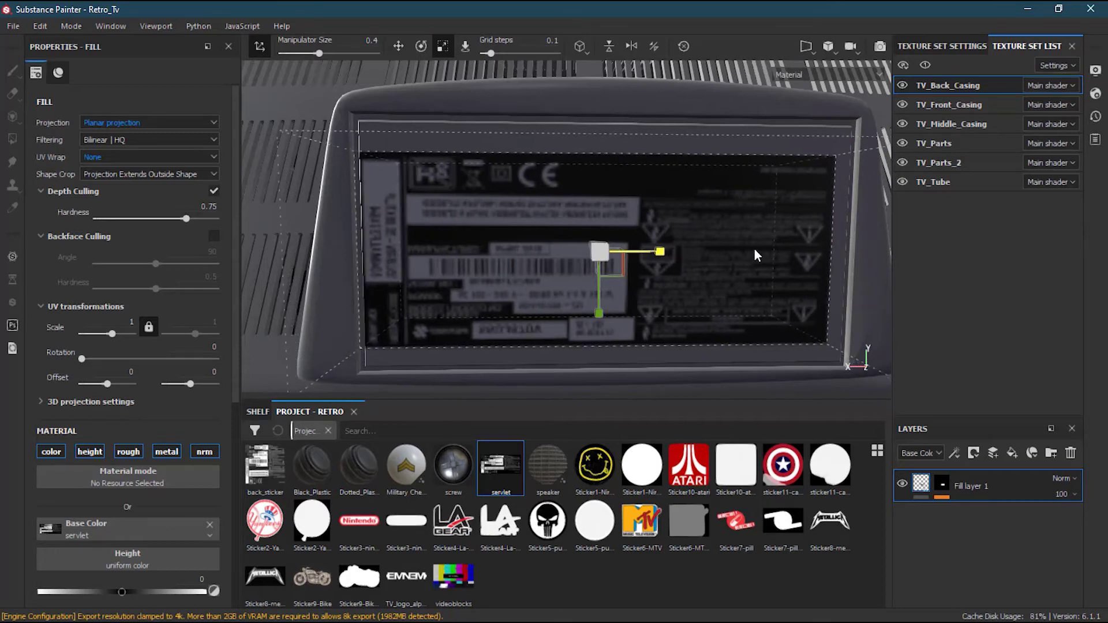
pyautogui.moveTo(754, 255); pyautogui.dragTo(731, 255)
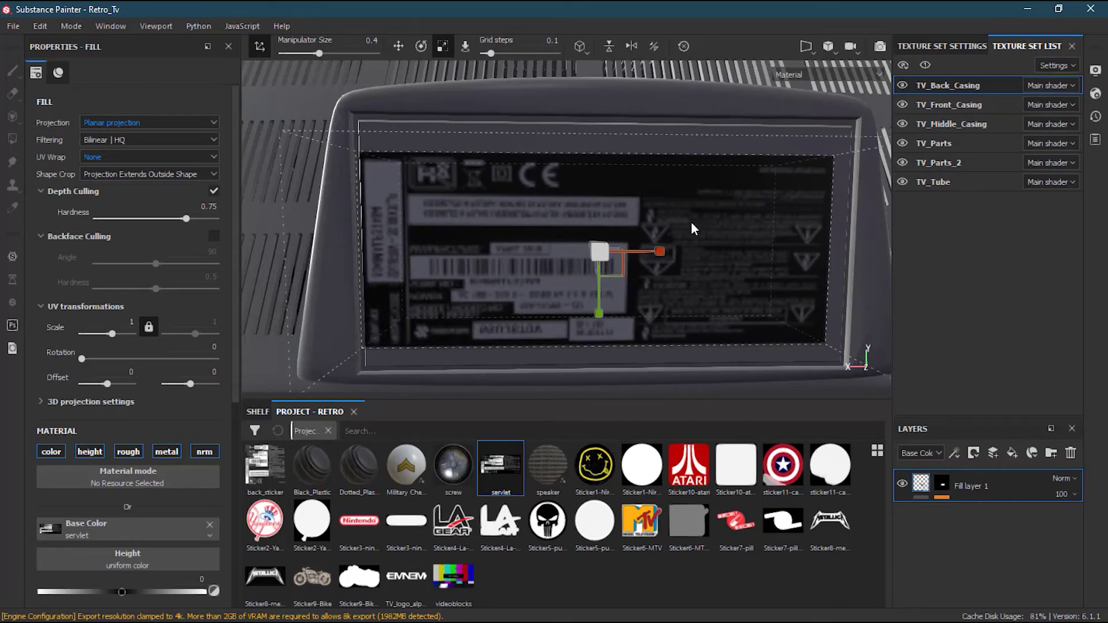
pyautogui.press('w')
pyautogui.moveTo(661, 252)
pyautogui.mouseDown()
pyautogui.moveTo(676, 253)
pyautogui.moveTo(653, 252)
pyautogui.mouseUp()
# Stretch the label taller and reposition it to reach the panel's bottom edge
pyautogui.press('r')
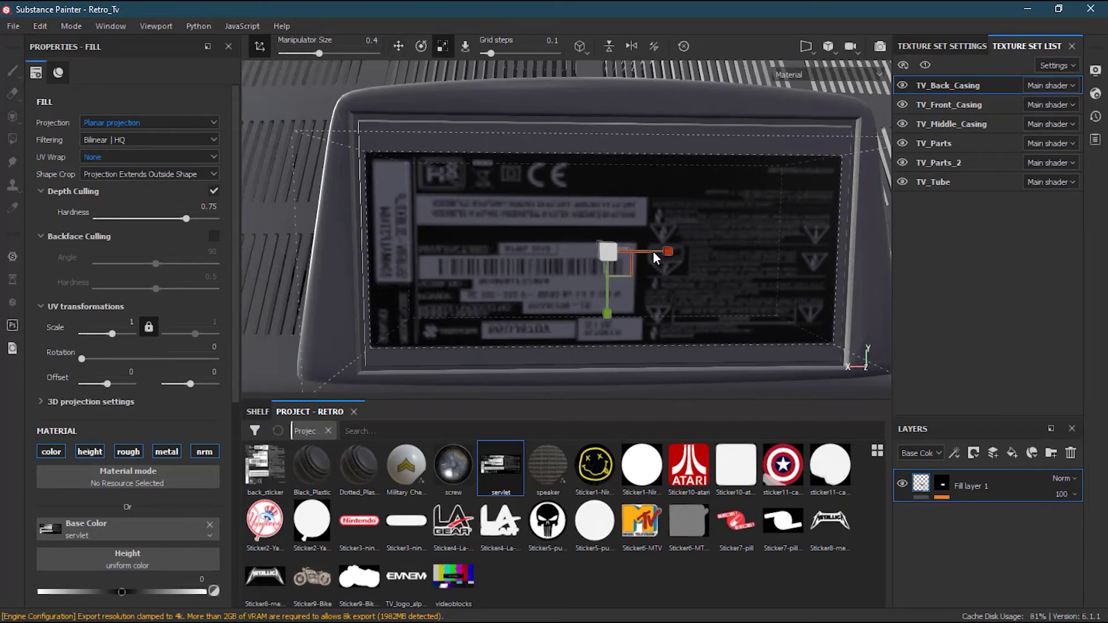
pyautogui.moveTo(669, 253); pyautogui.dragTo(701, 248)
pyautogui.moveTo(607, 314); pyautogui.dragTo(614, 404)
pyautogui.press('w')
pyautogui.moveTo(608, 307); pyautogui.dragTo(608, 306)
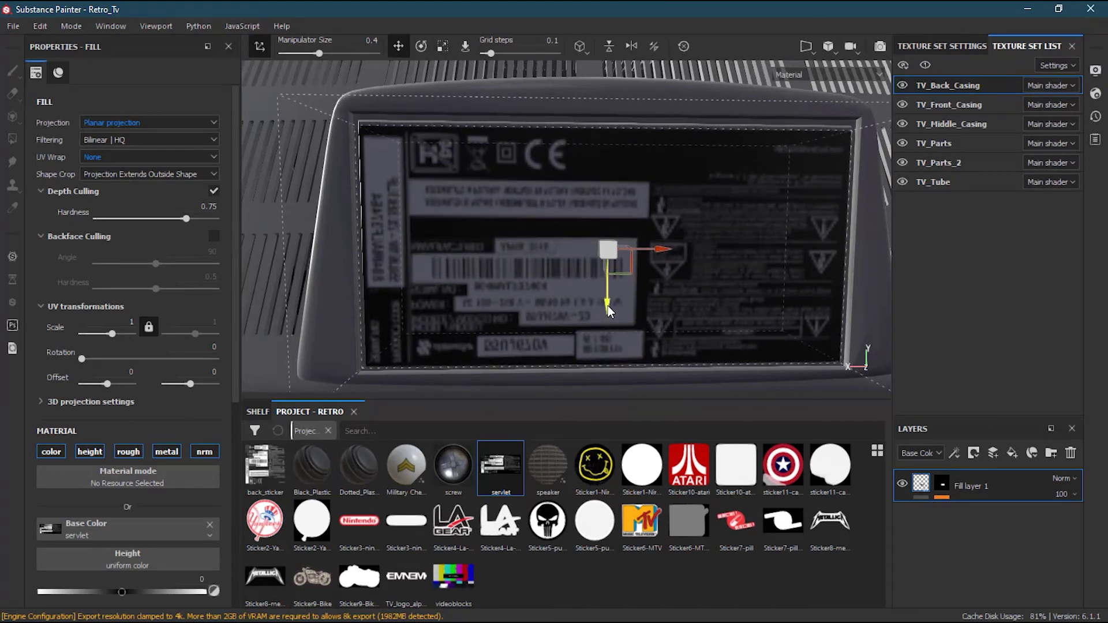
pyautogui.press('r')
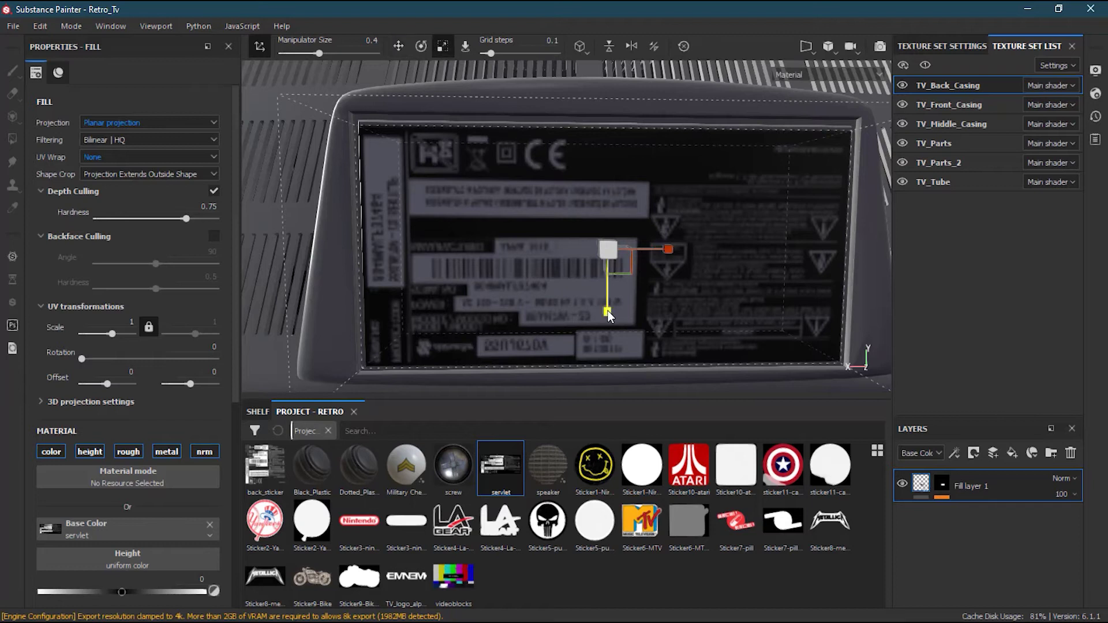
pyautogui.moveTo(607, 306)
pyautogui.mouseDown()
pyautogui.moveTo(610, 338)
pyautogui.moveTo(610, 319)
pyautogui.mouseUp()
pyautogui.press('e')
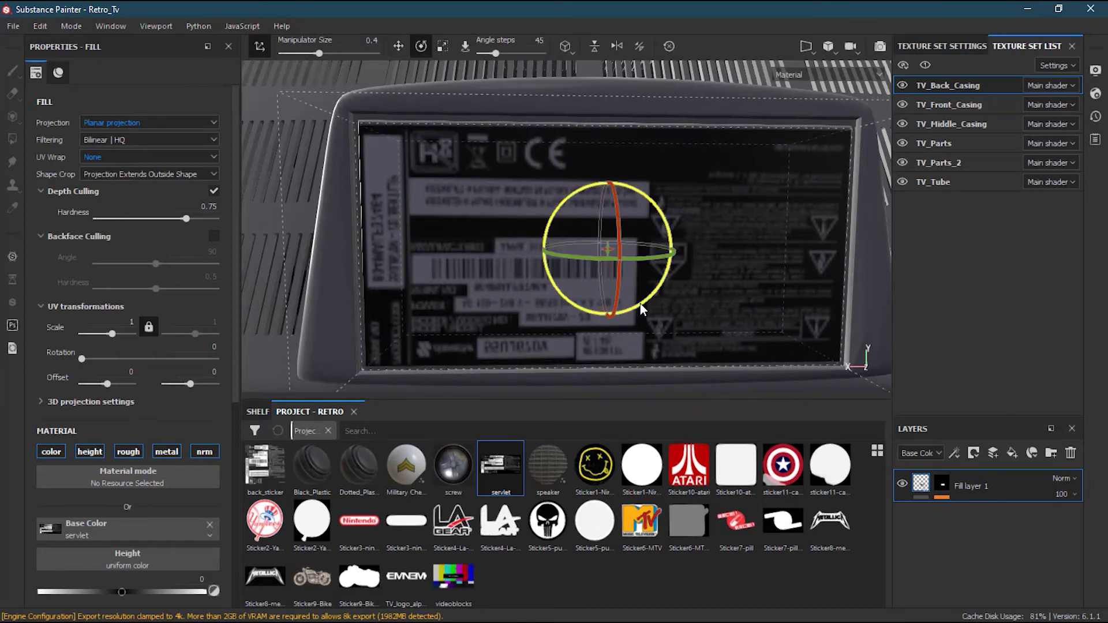
# Flip and rotate the projection until the label reads upright, then hide the manipulator
pyautogui.moveTo(640, 304); pyautogui.dragTo(580, 192)
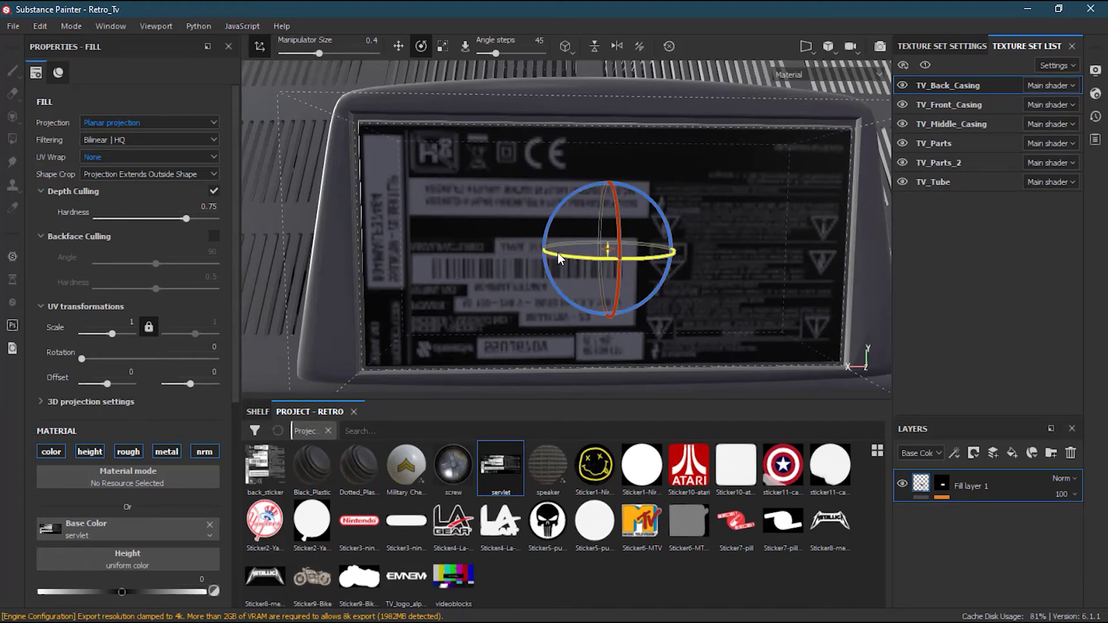
pyautogui.moveTo(557, 252); pyautogui.dragTo(718, 258)
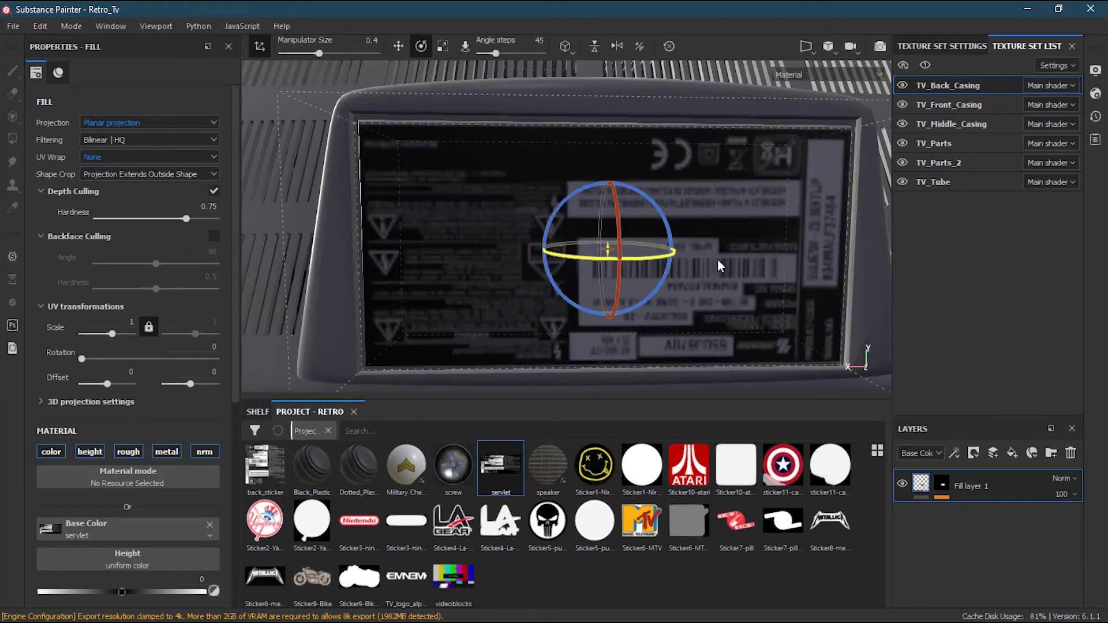
pyautogui.moveTo(564, 198); pyautogui.dragTo(660, 212)
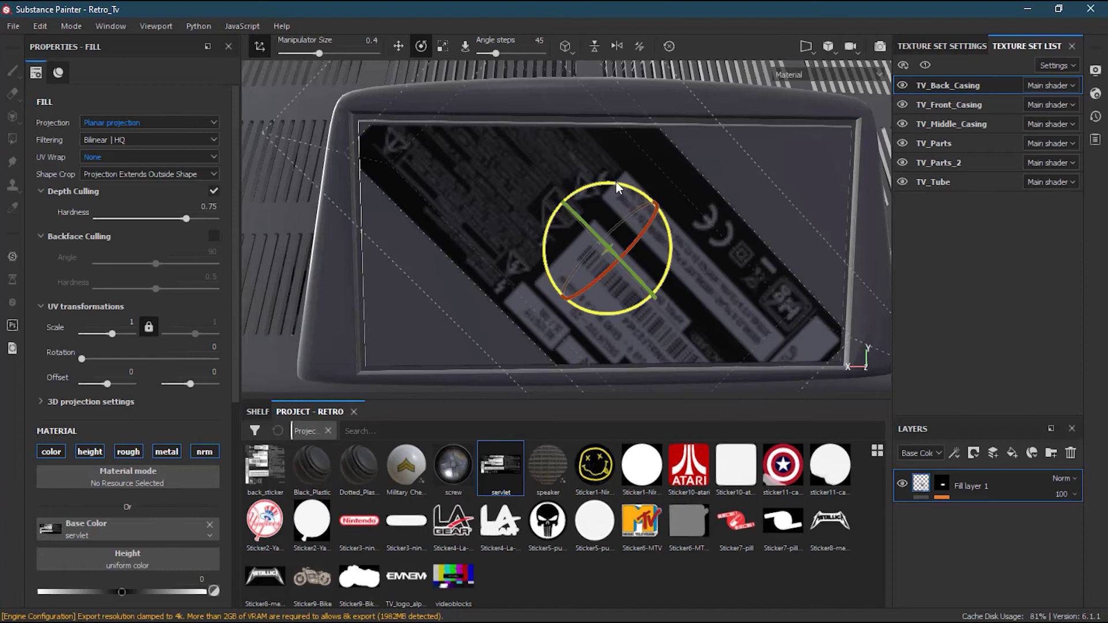
pyautogui.moveTo(615, 182); pyautogui.dragTo(764, 296)
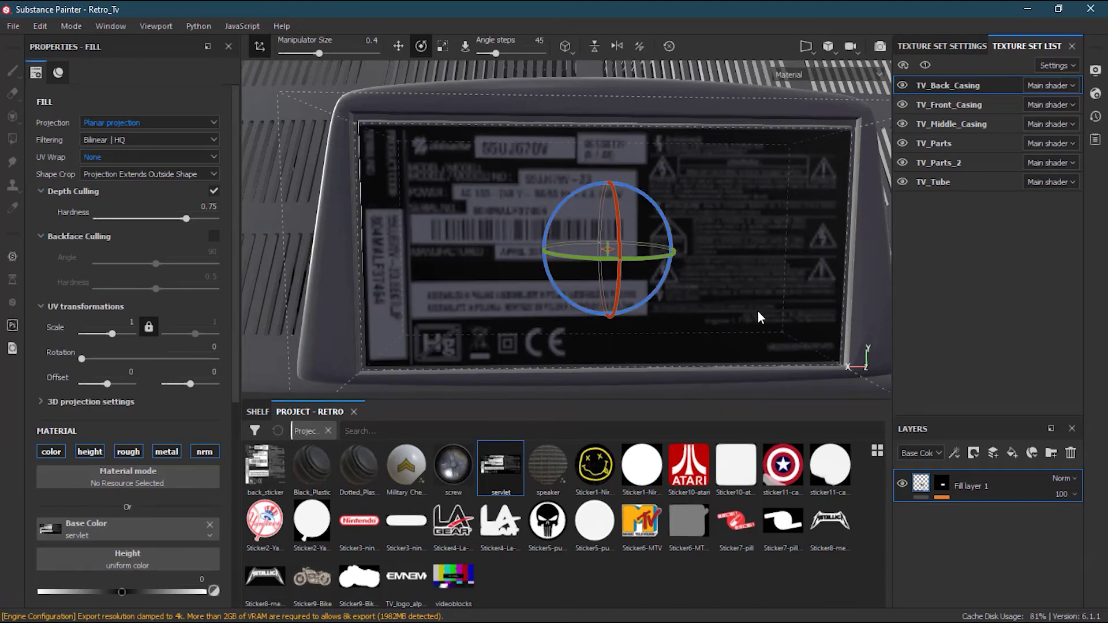
pyautogui.click(260, 45)
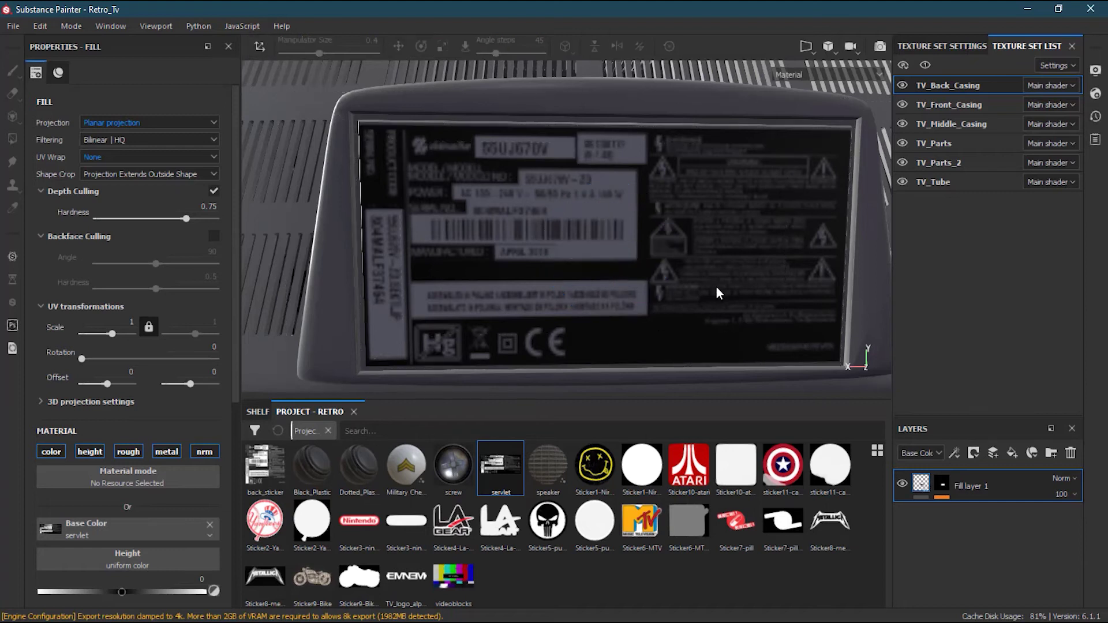
# Orbit the view to inspect the placed label inside the rear panel
pyautogui.keyDown('alt'); pyautogui.moveTo(716, 286); pyautogui.dragTo(552, 242); pyautogui.keyUp('alt')
pyautogui.keyDown('alt'); pyautogui.moveTo(601, 275); pyautogui.dragTo(579, 237); pyautogui.keyUp('alt')
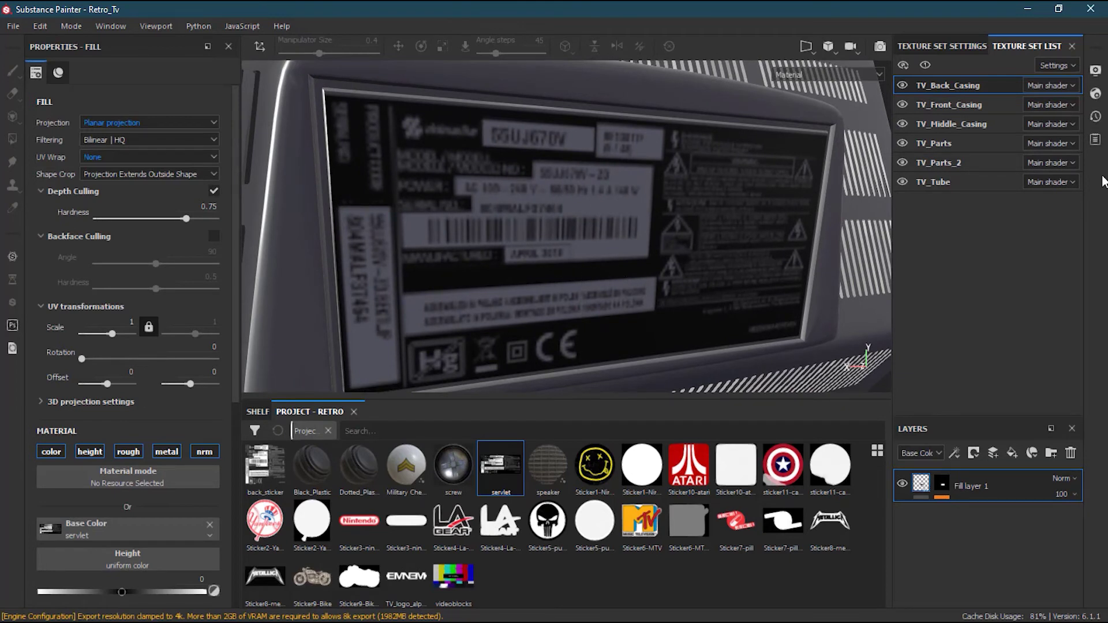
# Raise the back casing's texture set size to 4096 and inspect the label
pyautogui.click(932, 45)
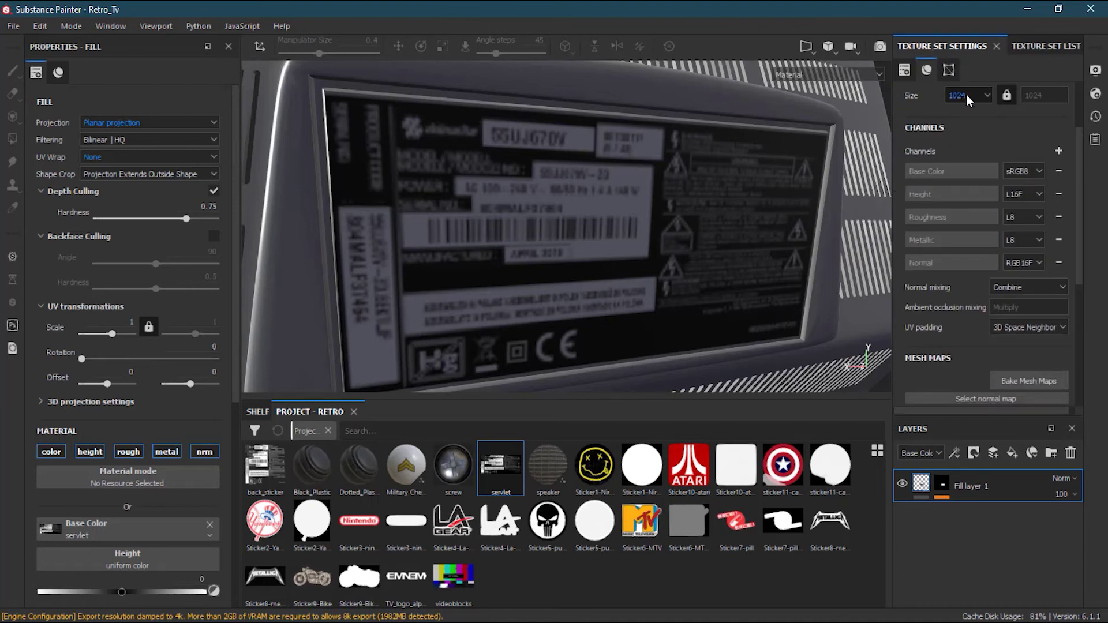
pyautogui.click(974, 96)
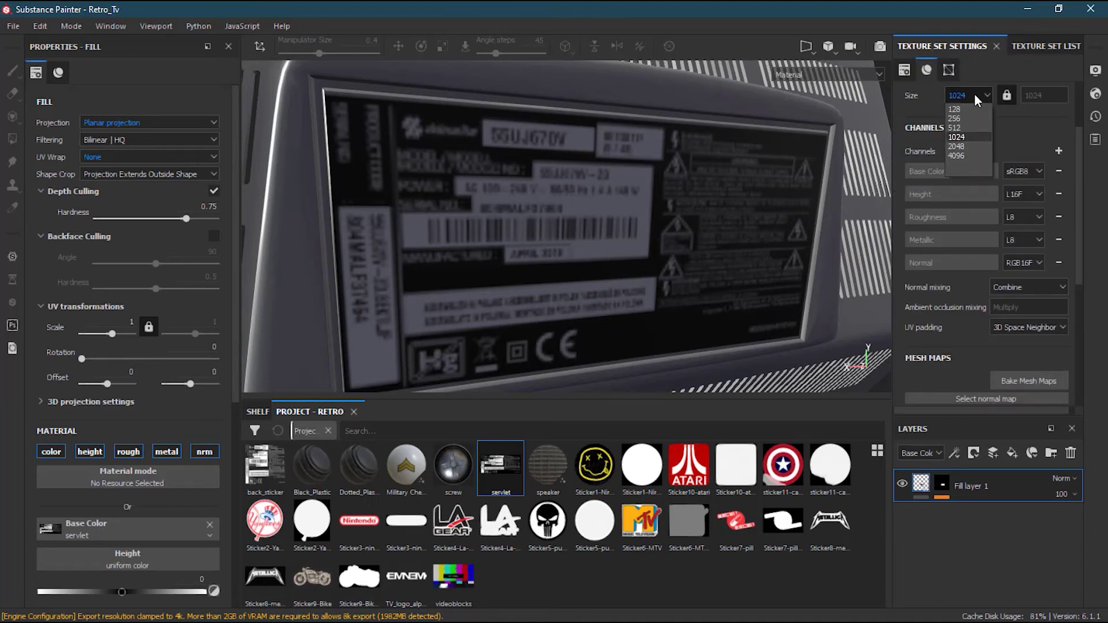
pyautogui.click(970, 155)
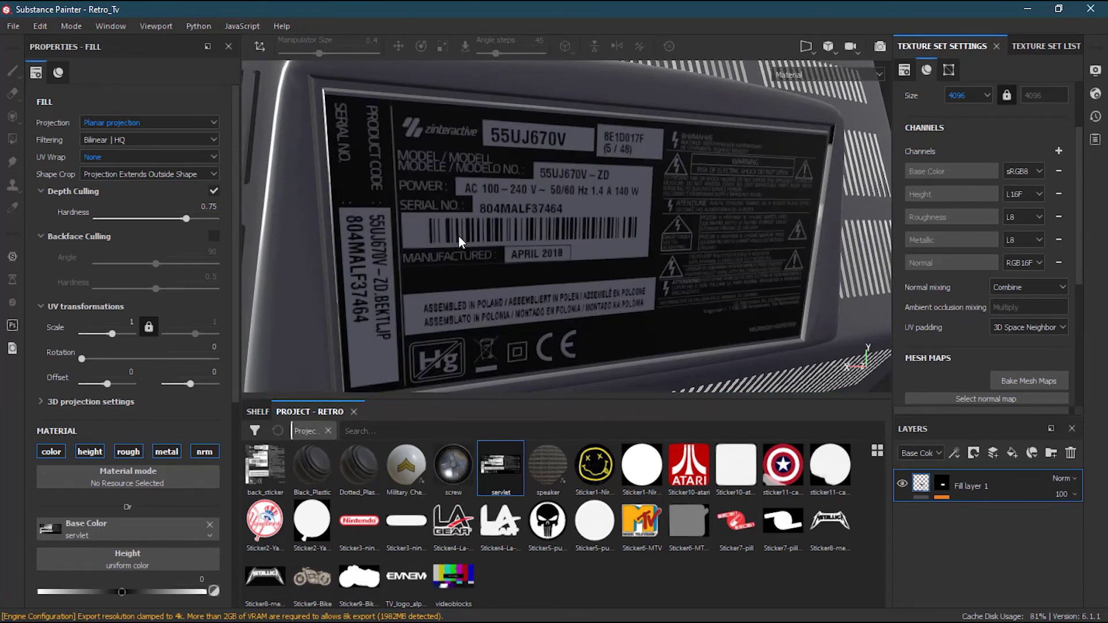
pyautogui.moveTo(644, 257)
pyautogui.keyDown('alt'); pyautogui.mouseDown()
pyautogui.moveTo(594, 260)
pyautogui.moveTo(647, 253)
pyautogui.mouseUp(); pyautogui.keyUp('alt')
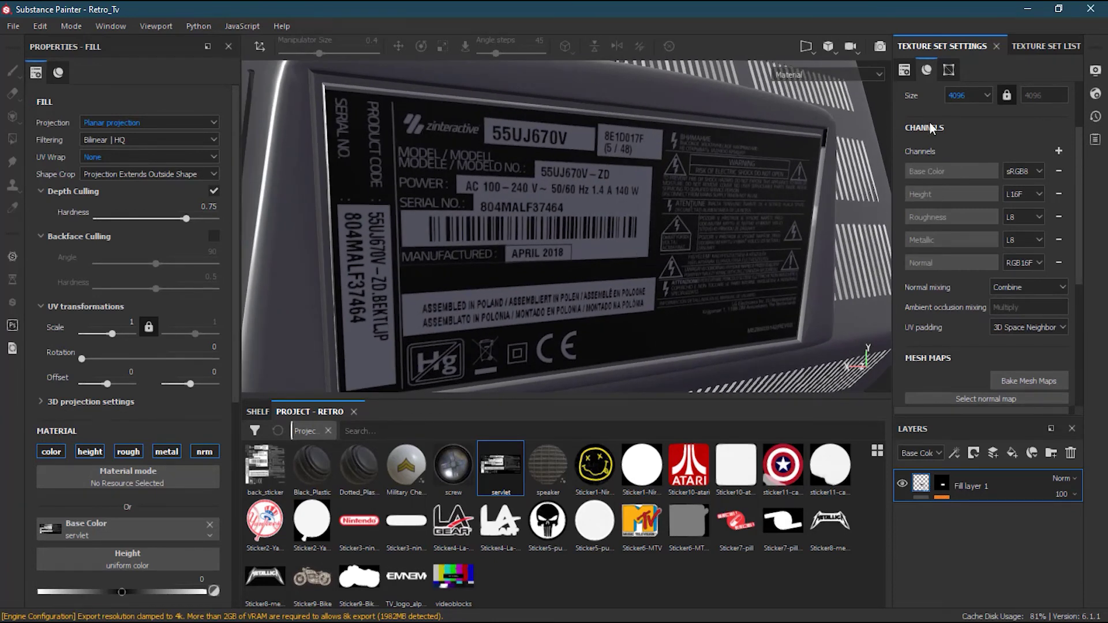
# Set the texture size back to 1024 and view the whole TV back
pyautogui.click(963, 97)
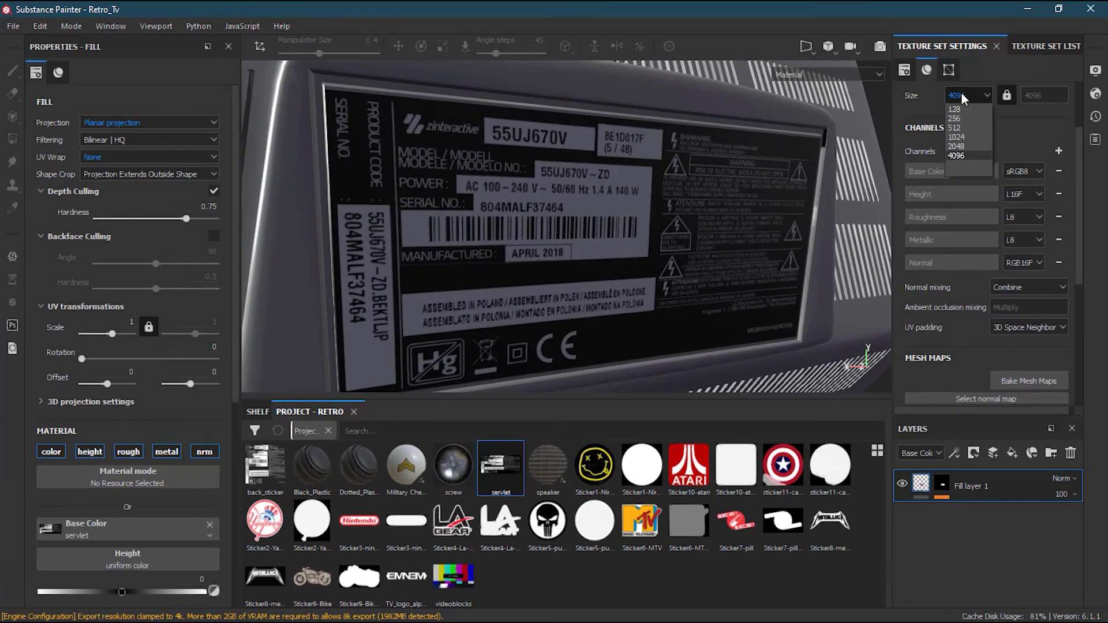
pyautogui.click(979, 137)
pyautogui.keyDown('alt'); pyautogui.moveTo(715, 206); pyautogui.dragTo(600, 206, button='right'); pyautogui.keyUp('alt')
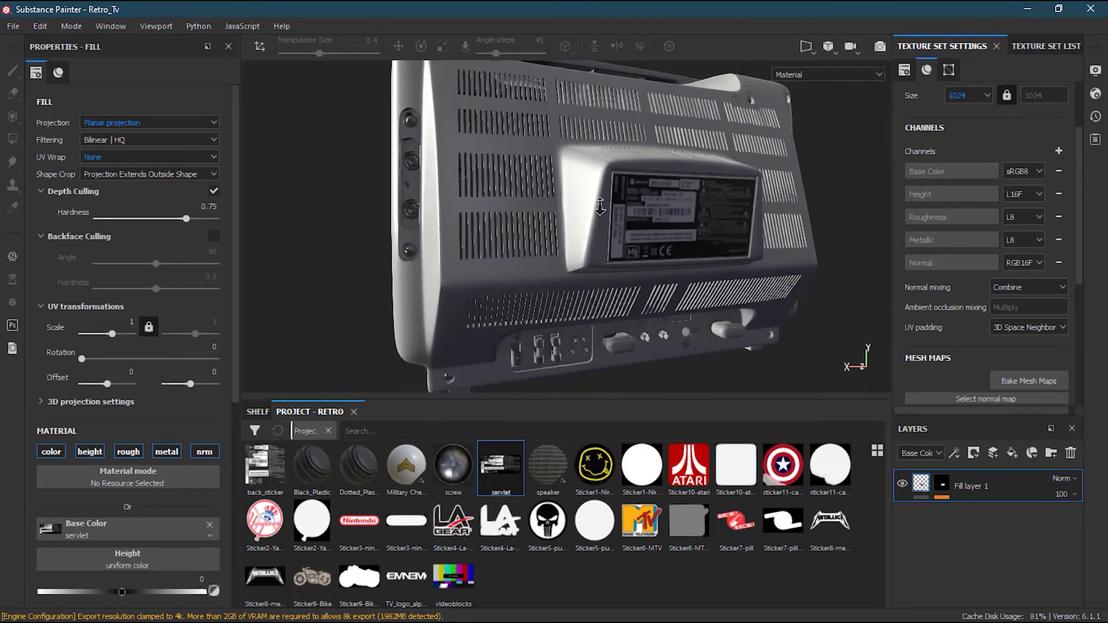
pyautogui.keyDown('alt'); pyautogui.moveTo(600, 206); pyautogui.dragTo(554, 258); pyautogui.keyUp('alt')
pyautogui.keyDown('alt'); pyautogui.moveTo(554, 257); pyautogui.dragTo(716, 231, button='right'); pyautogui.keyUp('alt')
pyautogui.keyDown('alt'); pyautogui.moveTo(716, 232); pyautogui.dragTo(707, 241); pyautogui.keyUp('alt')
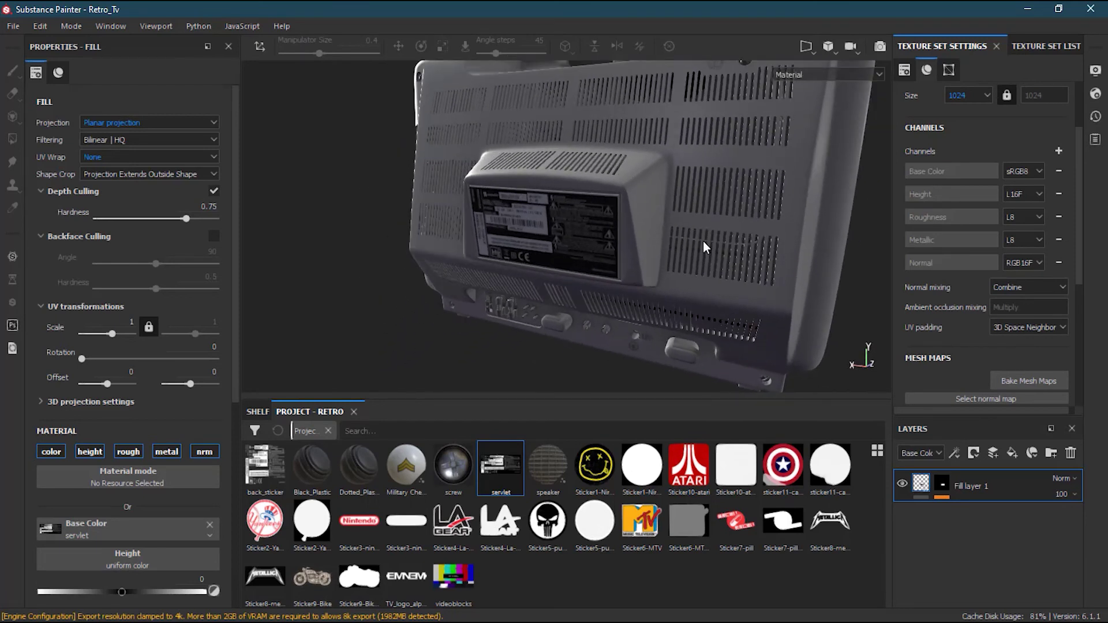
pyautogui.moveTo(703, 242)
pyautogui.keyDown('alt'); pyautogui.mouseDown()
pyautogui.moveTo(677, 234)
pyautogui.moveTo(556, 263)
pyautogui.moveTo(598, 276)
pyautogui.moveTo(314, 289)
pyautogui.moveTo(718, 302)
pyautogui.moveTo(552, 289)
pyautogui.moveTo(458, 314)
pyautogui.moveTo(685, 285)
pyautogui.moveTo(633, 290)
pyautogui.moveTo(574, 240)
pyautogui.moveTo(549, 291)
pyautogui.moveTo(546, 243)
pyautogui.moveTo(596, 149)
pyautogui.moveTo(650, 175)
pyautogui.moveTo(566, 291)
pyautogui.moveTo(639, 274)
pyautogui.moveTo(617, 268)
pyautogui.moveTo(653, 257)
pyautogui.moveTo(616, 280)
pyautogui.moveTo(652, 255)
pyautogui.mouseUp(); pyautogui.keyUp('alt')
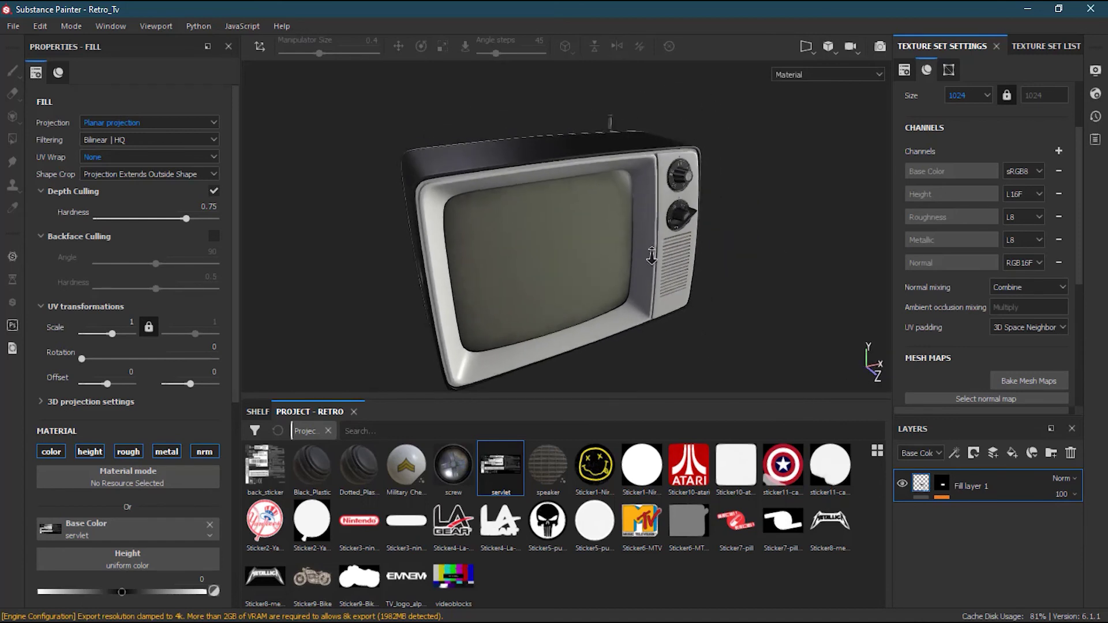
pyautogui.moveTo(652, 256)
pyautogui.keyDown('alt'); pyautogui.mouseDown(button='right')
pyautogui.moveTo(656, 247)
pyautogui.moveTo(651, 254)
pyautogui.mouseUp(button='right'); pyautogui.keyUp('alt')
pyautogui.keyDown('alt'); pyautogui.moveTo(601, 255); pyautogui.dragTo(655, 252, button='middle'); pyautogui.keyUp('alt')
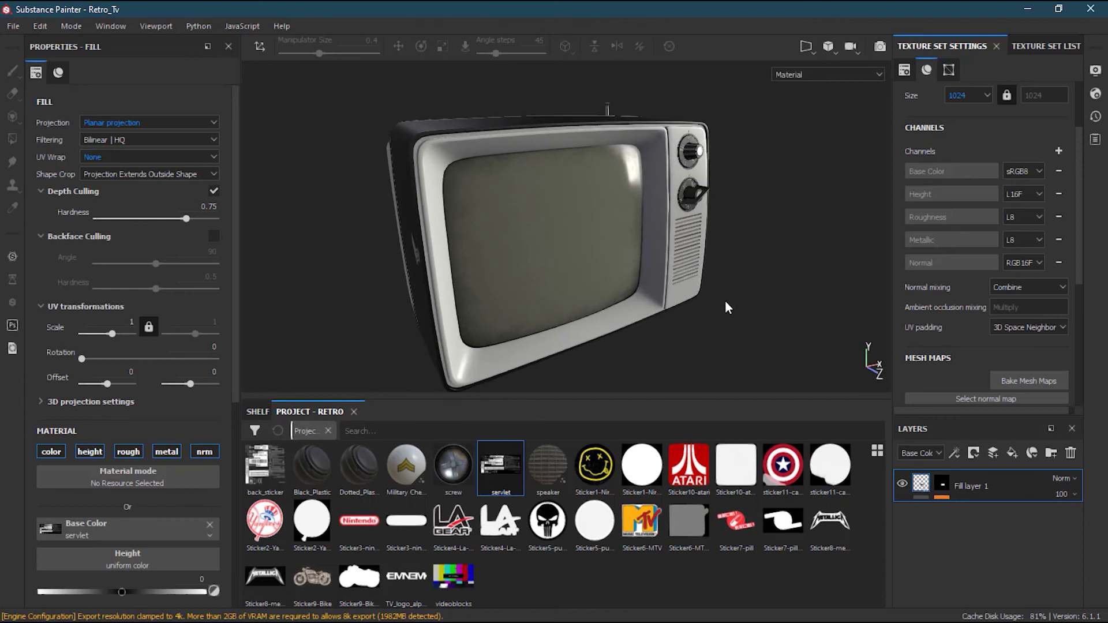